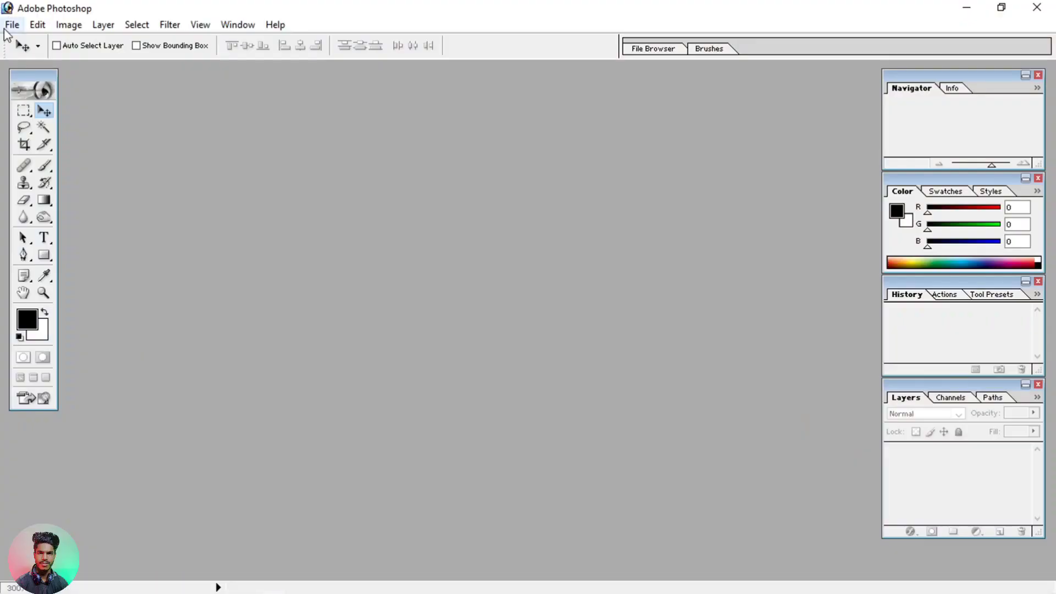
Open main photo.jpg from the Desktop and maximize its window to fill the workspace
left_click(13, 26)
left_click(42, 56)
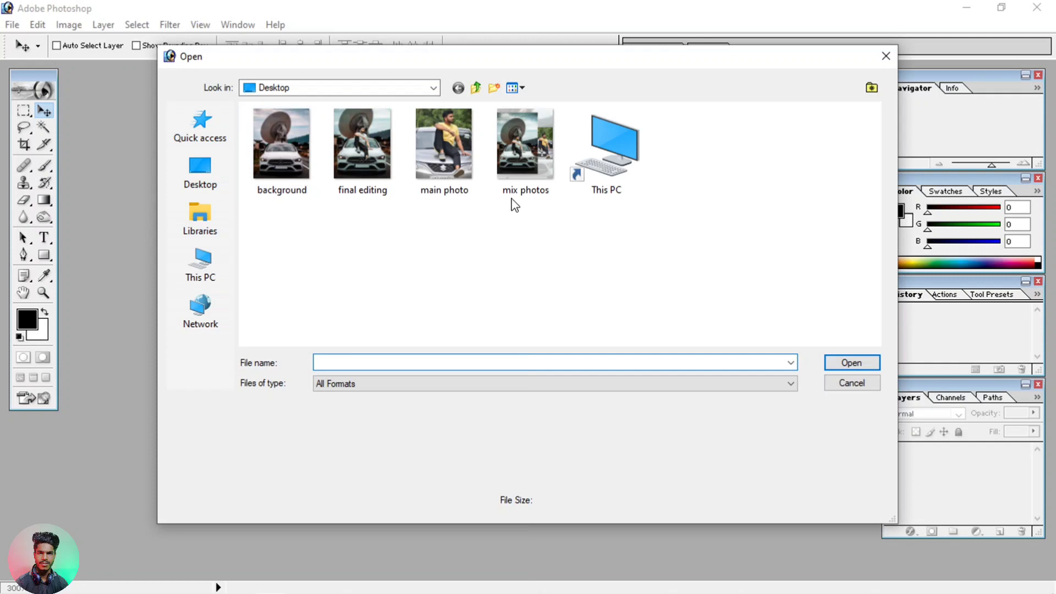
left_click(421, 161)
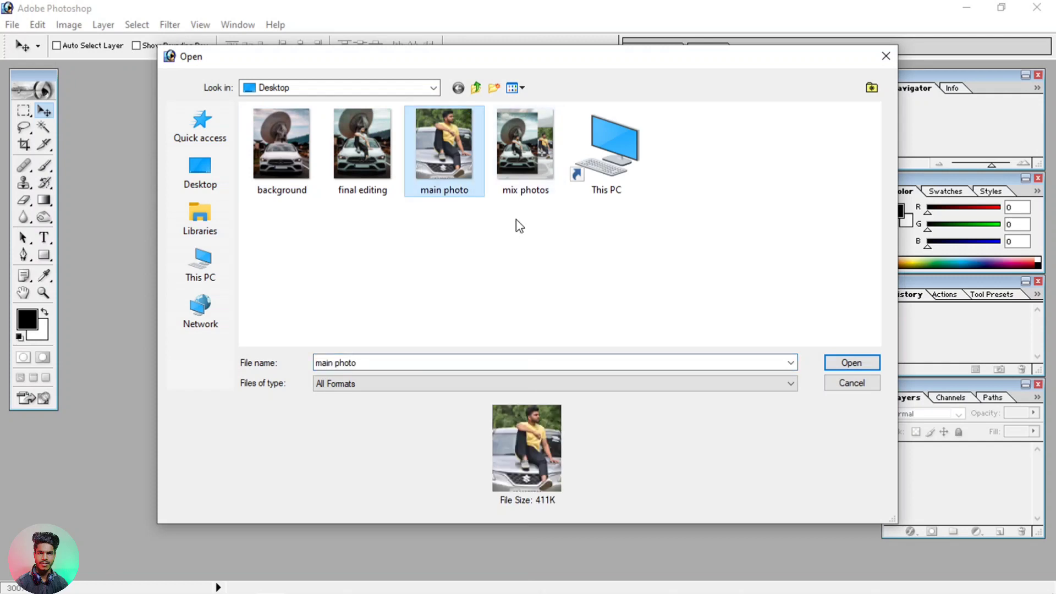
left_click(856, 364)
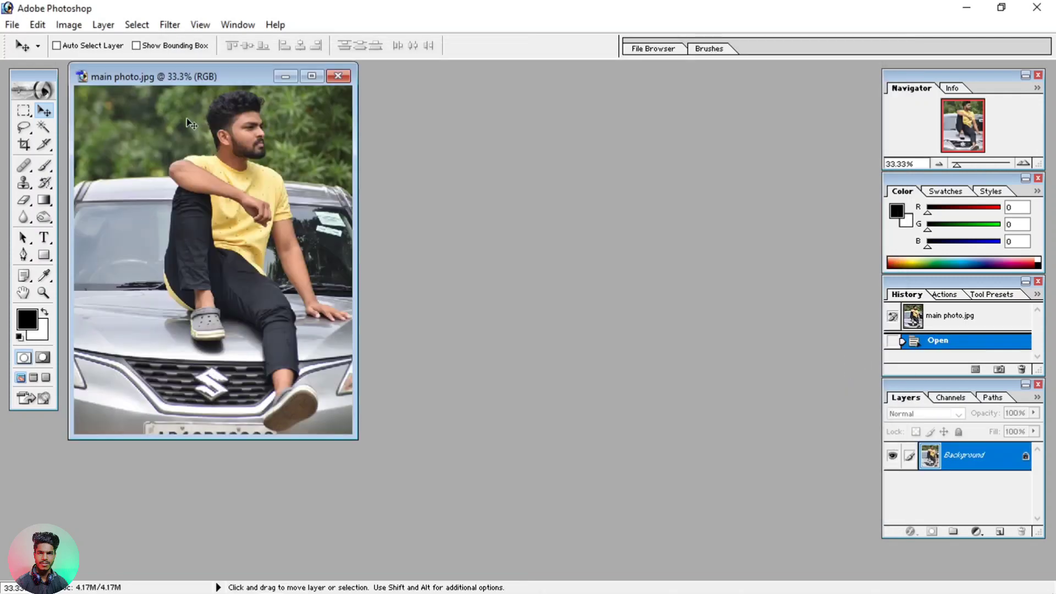
left_click_drag(167, 81, 399, 106)
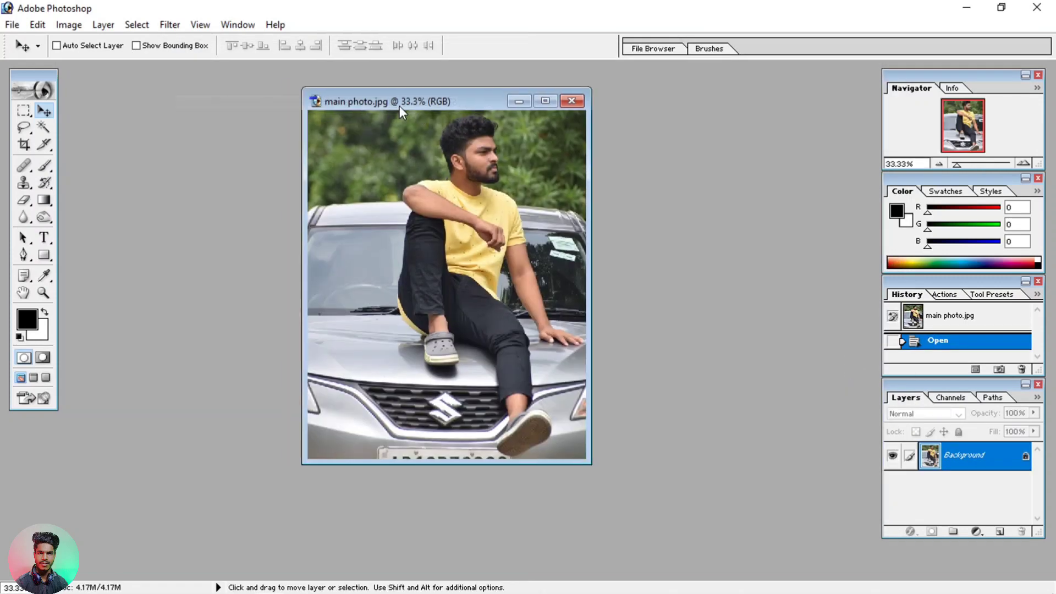
left_click(546, 102)
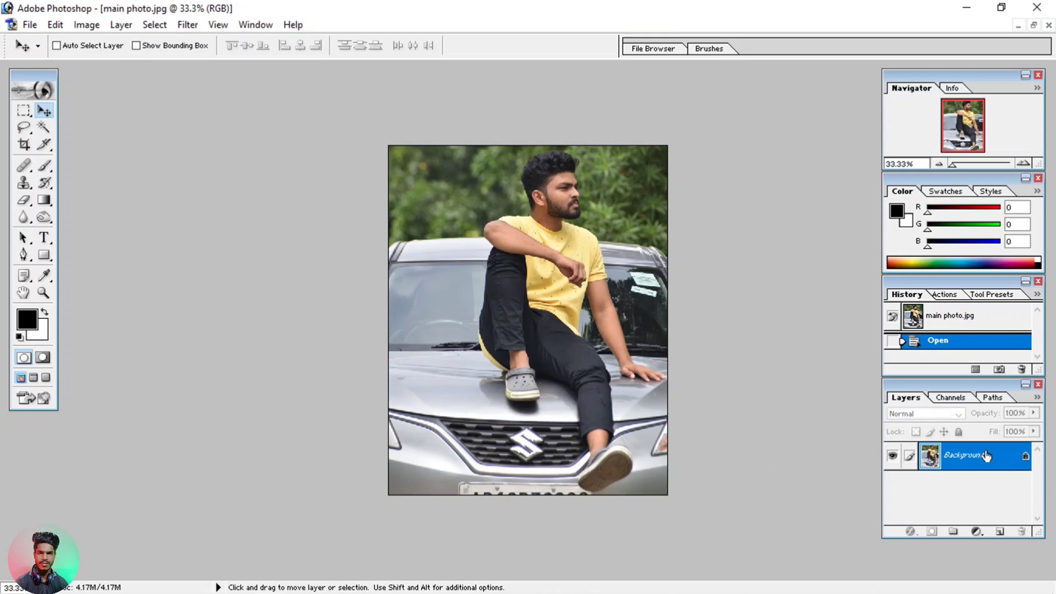
Duplicate the Background layer into a Background copy layer using the Create New Layer button
left_click_drag(1021, 464, 1017, 482)
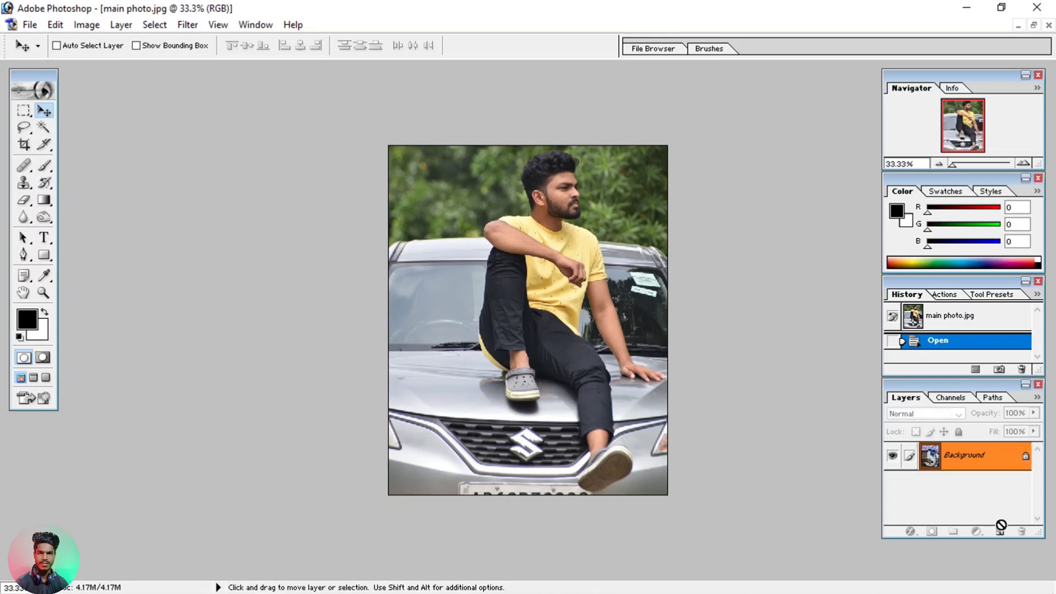
left_click_drag(1001, 525, 1001, 535)
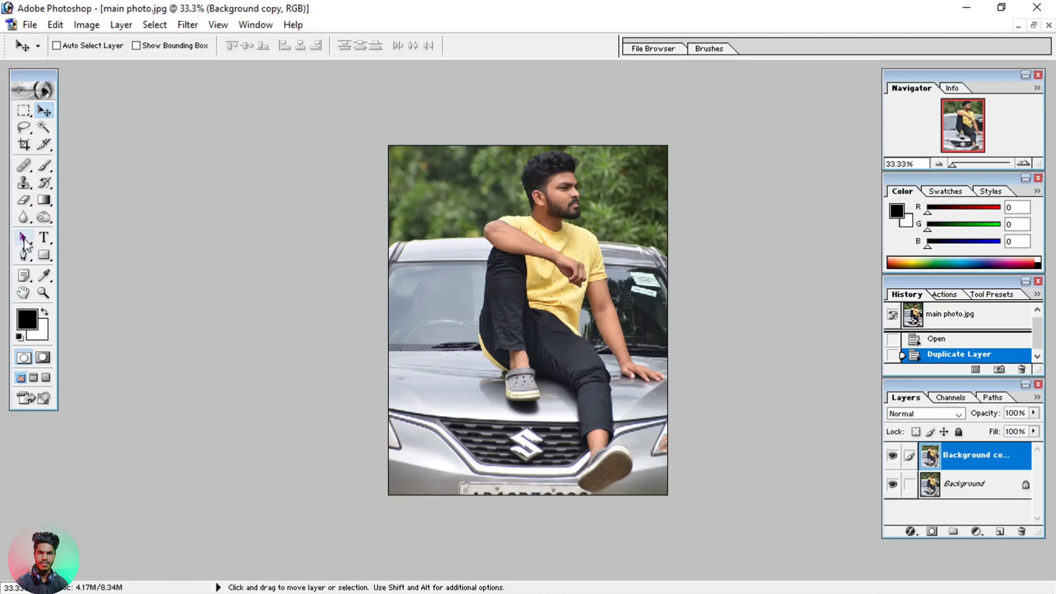
Select the standard Pen Tool and zoom in on the trouser cuff and shoe
left_click(24, 255)
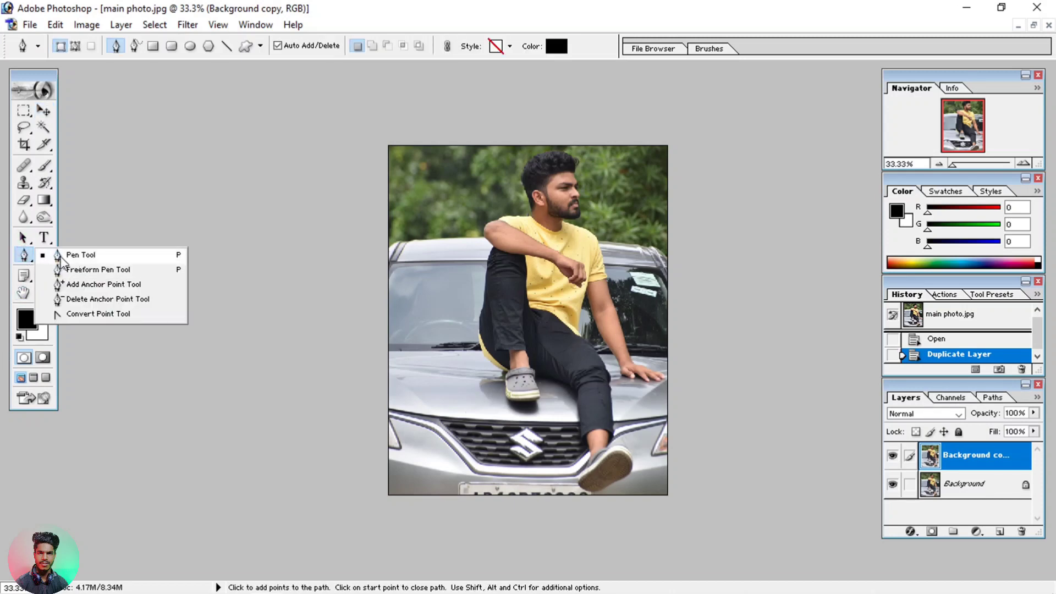
left_click(62, 257)
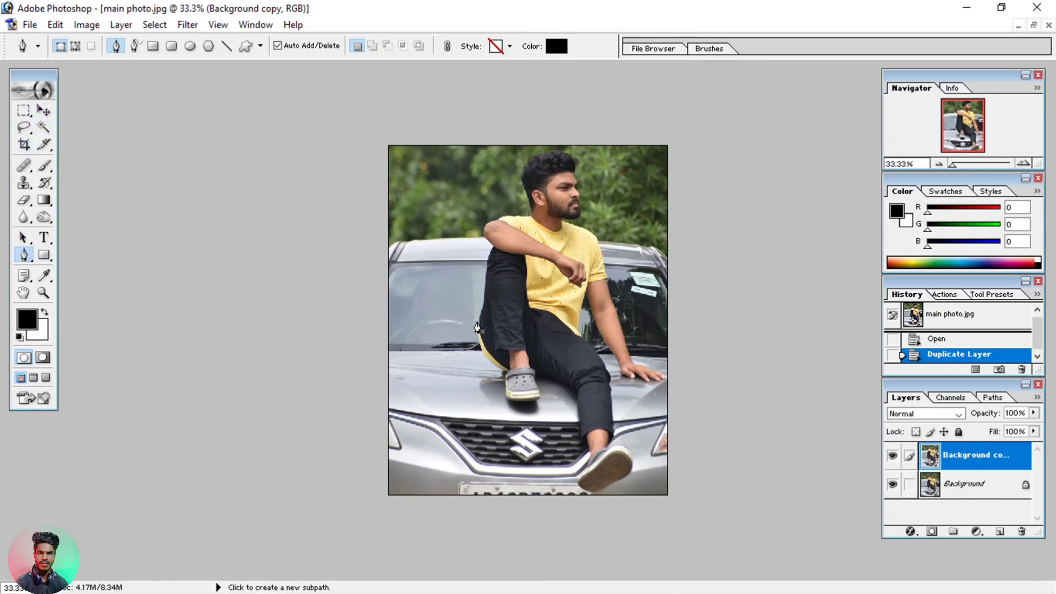
key("ctrl+plus")
key("ctrl+plus")
key("ctrl+plus")
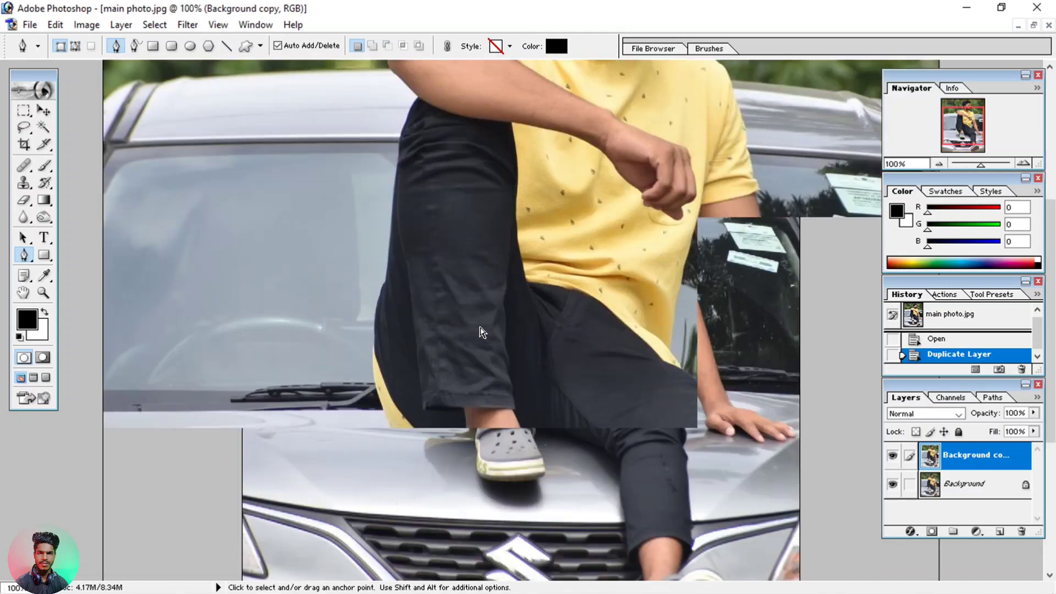
key("ctrl+plus")
key("ctrl+plus")
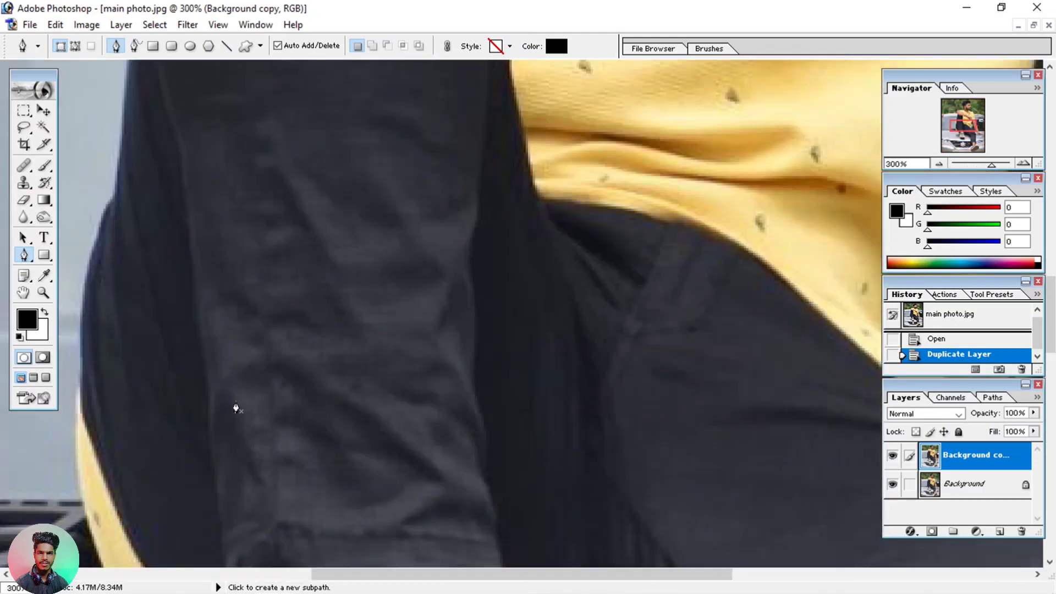
mouse_move(146, 483)
left_mouse_down()
mouse_move(436, 307)
mouse_move(488, 206)
left_mouse_up()
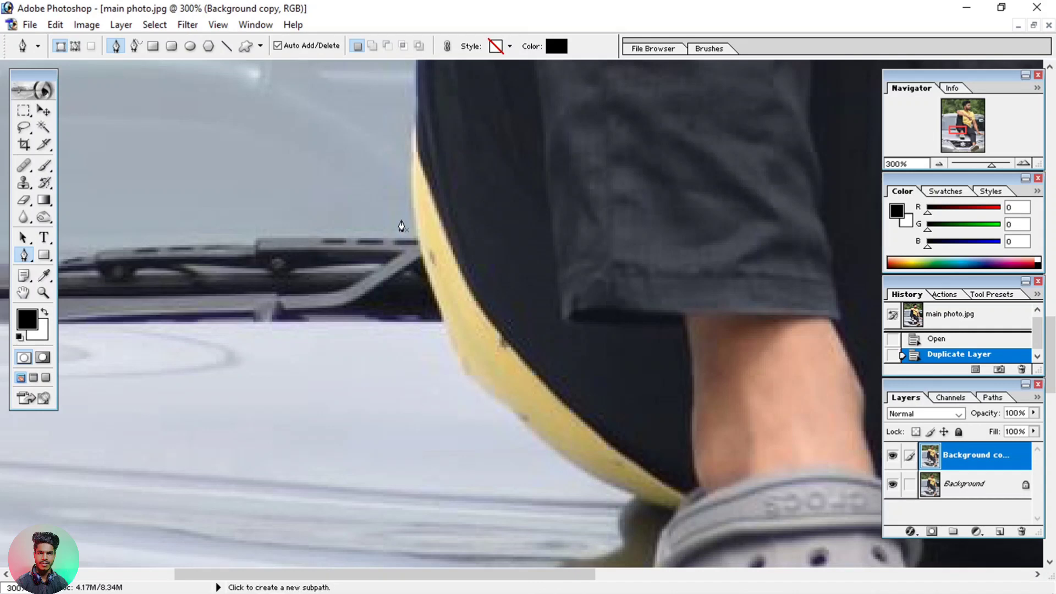
left_click_drag(538, 250, 490, 323)
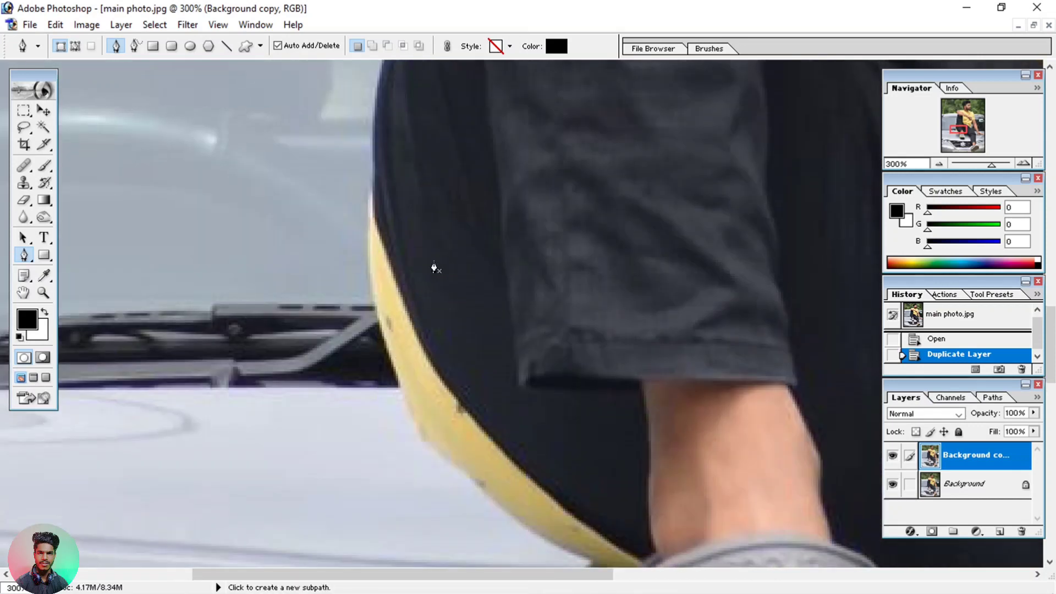
Set the Pen Tool to Paths mode and zoom to 400% on the yellow leg edge
key("space")
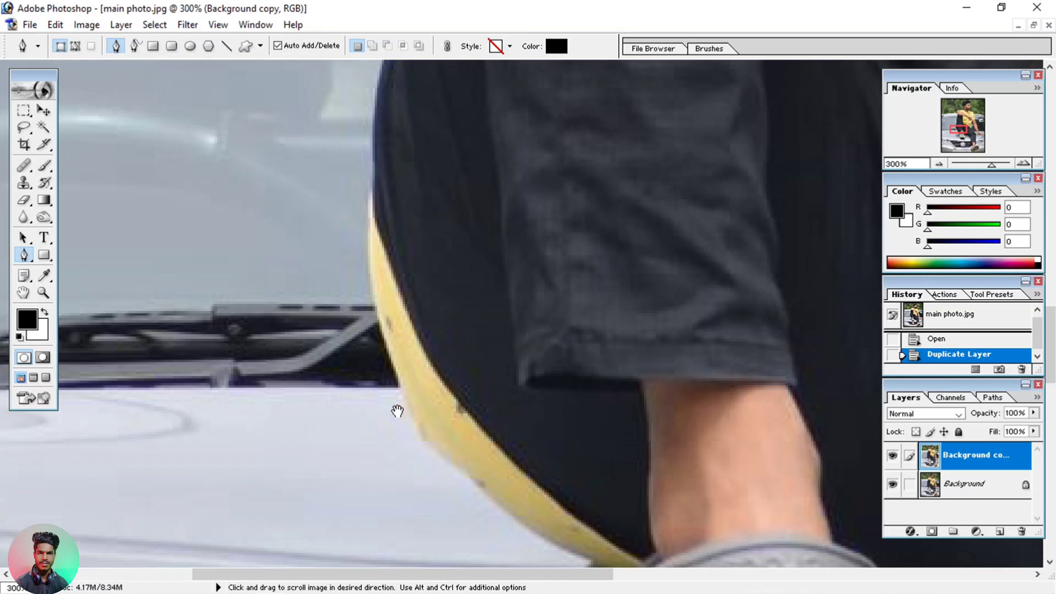
mouse_move(428, 440)
left_mouse_down()
mouse_move(571, 118)
mouse_move(434, 537)
mouse_move(432, 471)
left_mouse_up()
left_click_drag(24, 255, 64, 252)
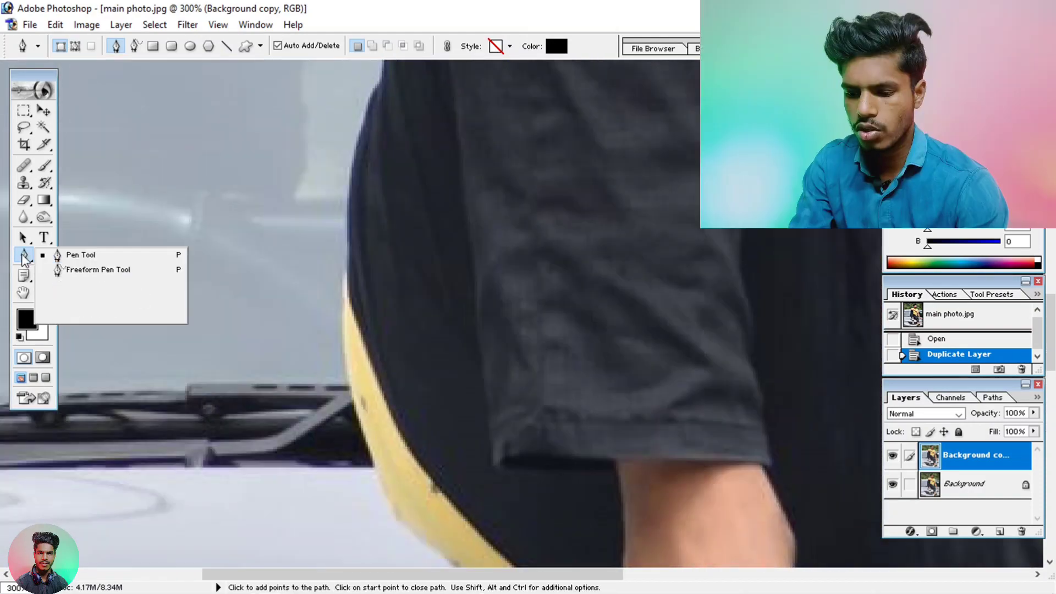
left_click(76, 46)
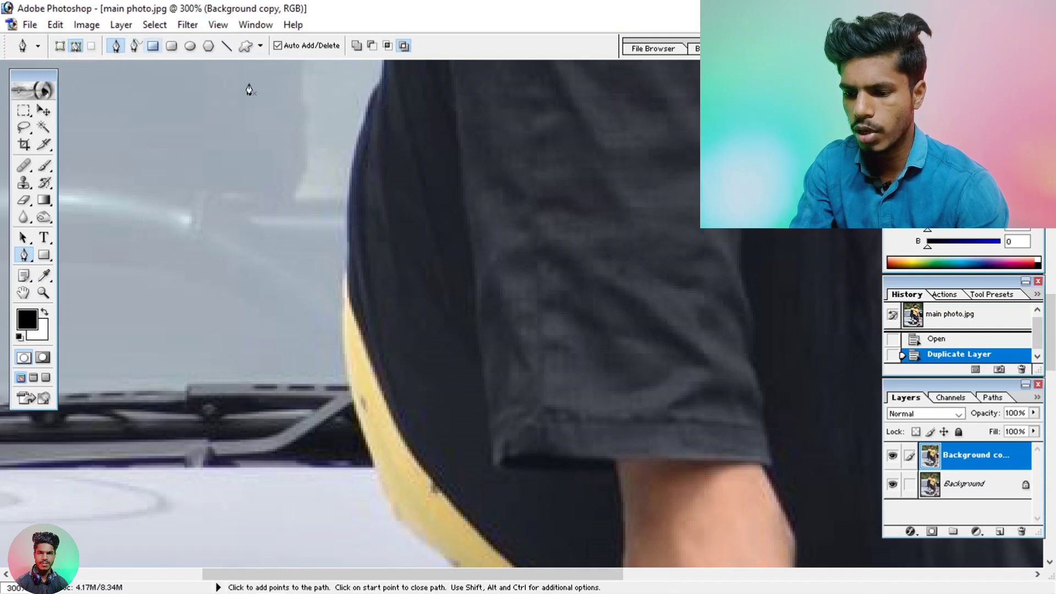
scroll(345, 374, "down", 2)
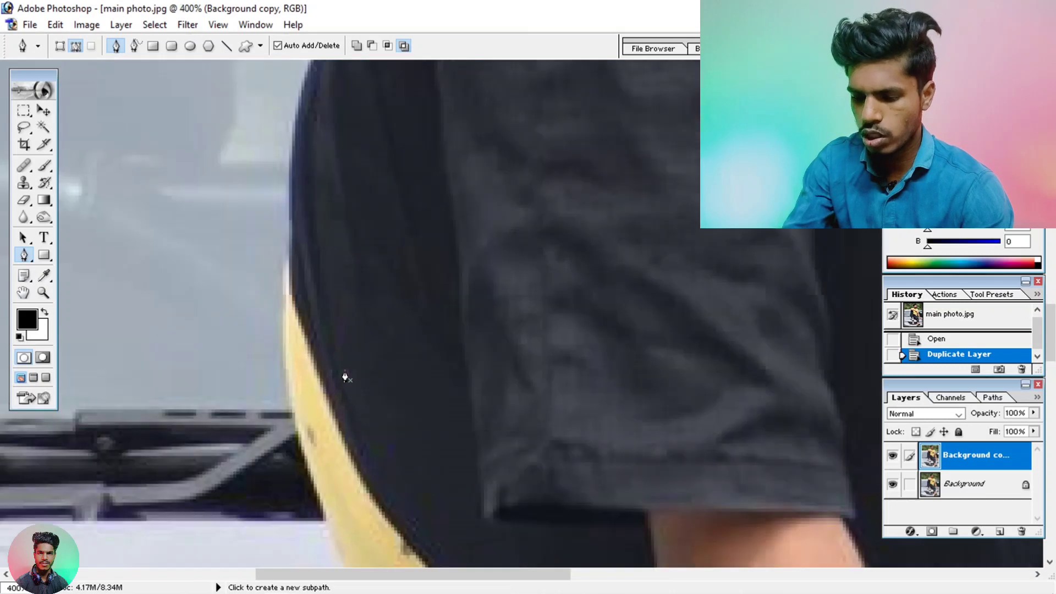
key("ctrl+plus")
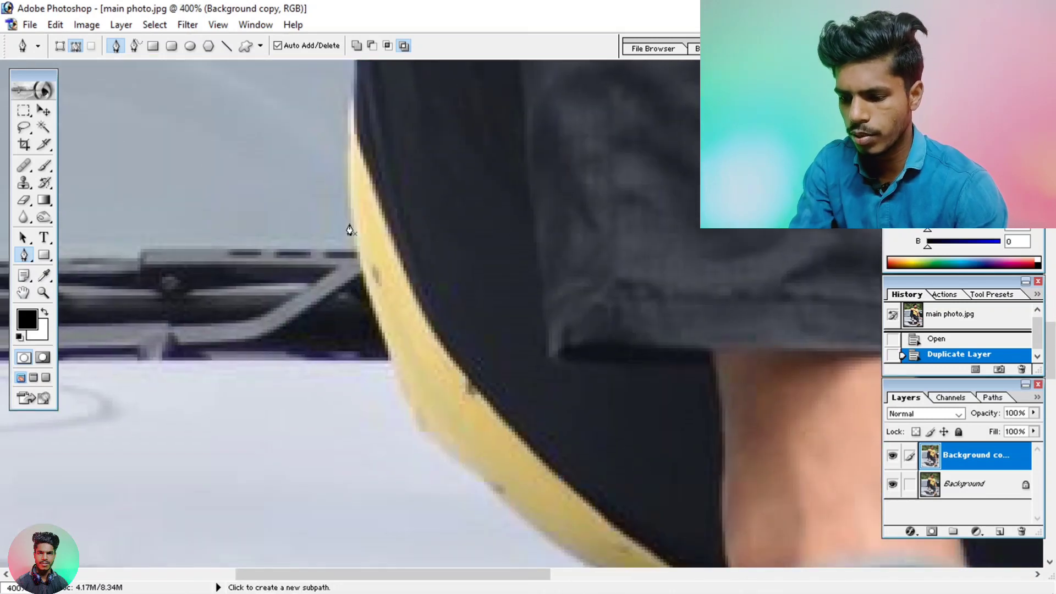
Place curved pen anchors down the leg's yellow edge, around the shoe and along the hand
left_click(354, 228)
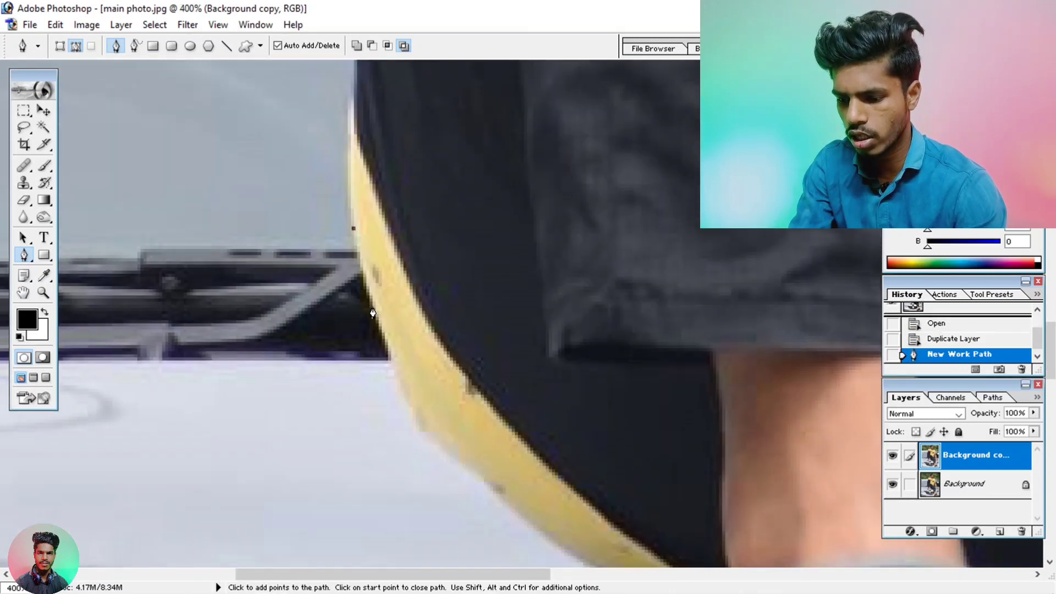
left_click_drag(373, 313, 377, 324)
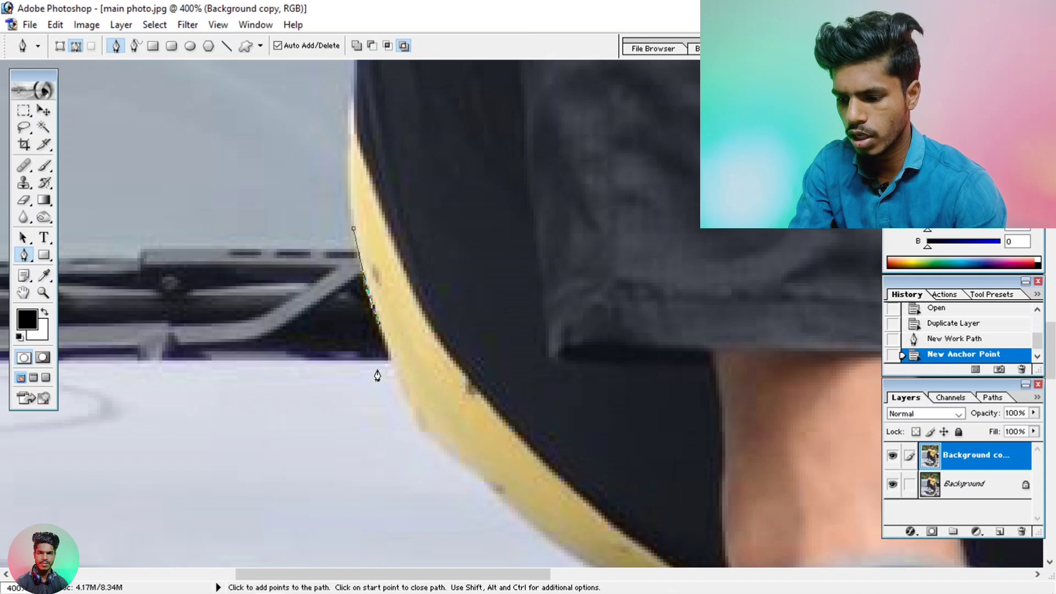
mouse_move(416, 420)
left_mouse_down()
mouse_move(419, 428)
mouse_move(430, 343)
left_mouse_up()
left_click(418, 427)
left_click(421, 343)
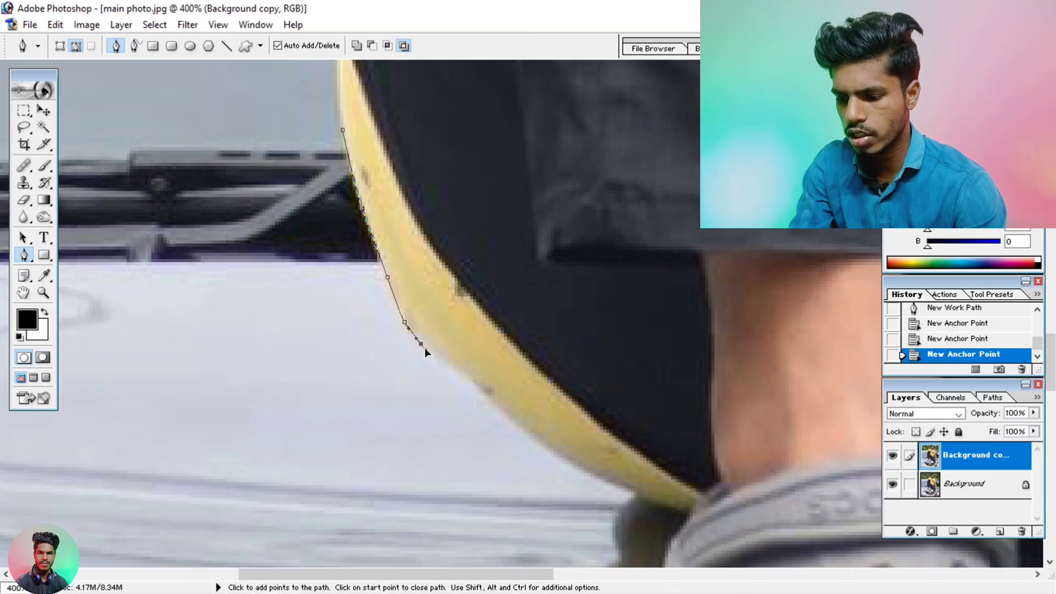
left_click_drag(427, 347, 429, 353)
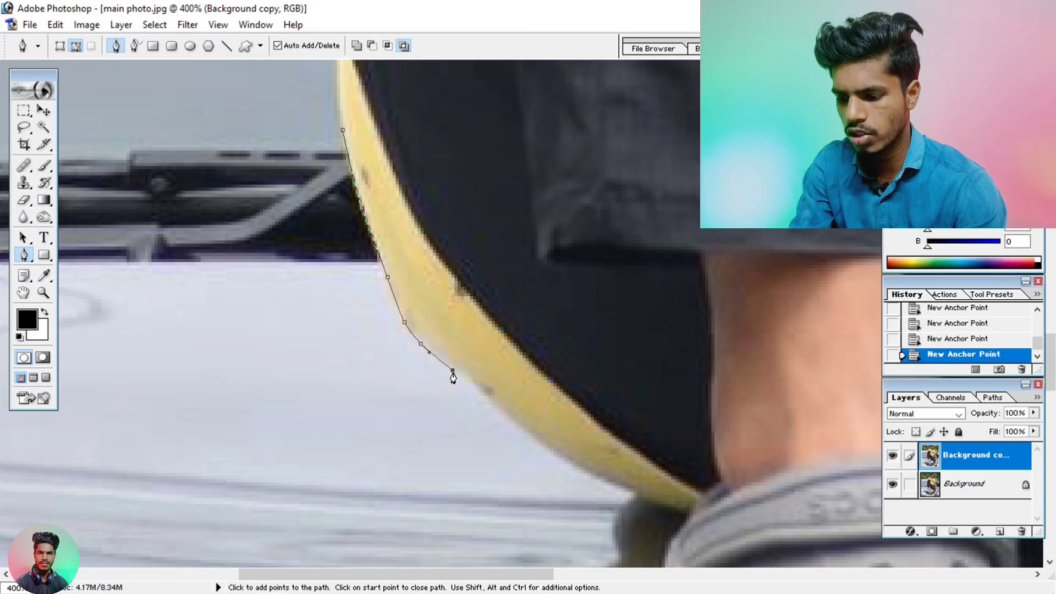
left_click(488, 402)
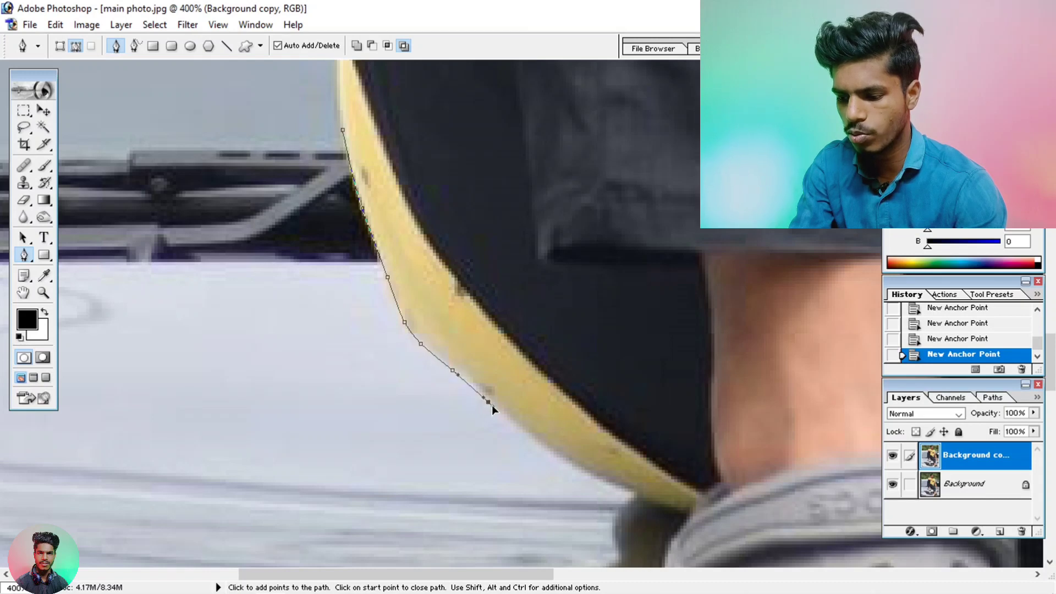
left_click_drag(558, 493, 438, 417)
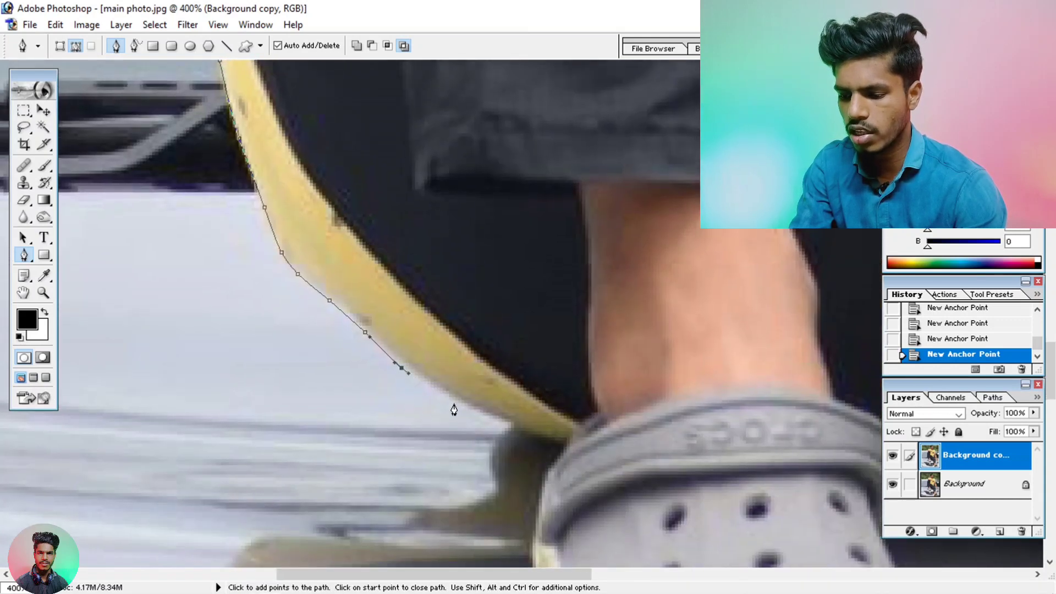
left_click_drag(456, 399, 461, 404)
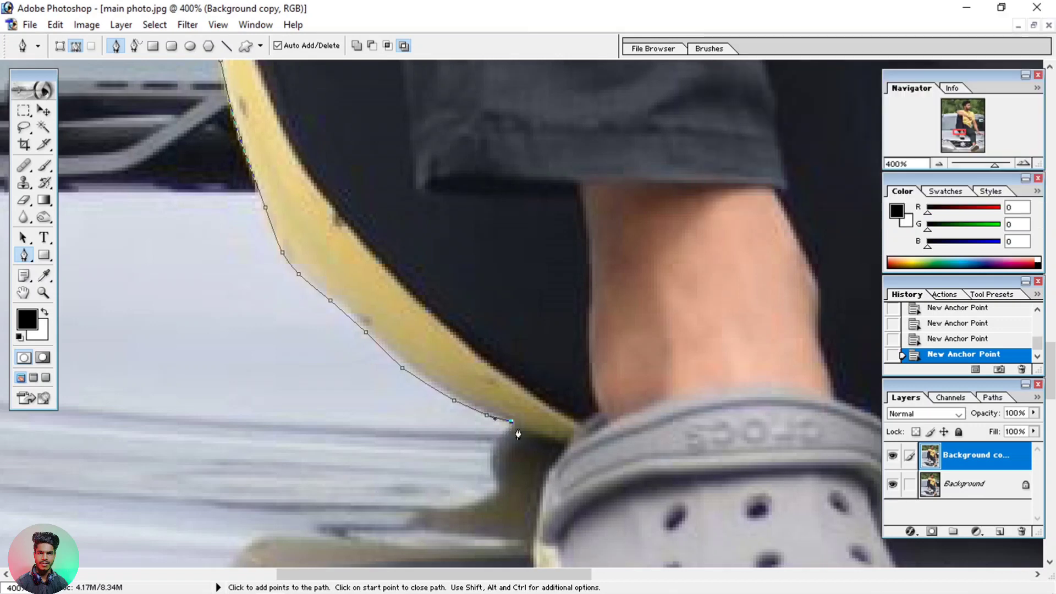
left_click_drag(522, 434, 537, 440)
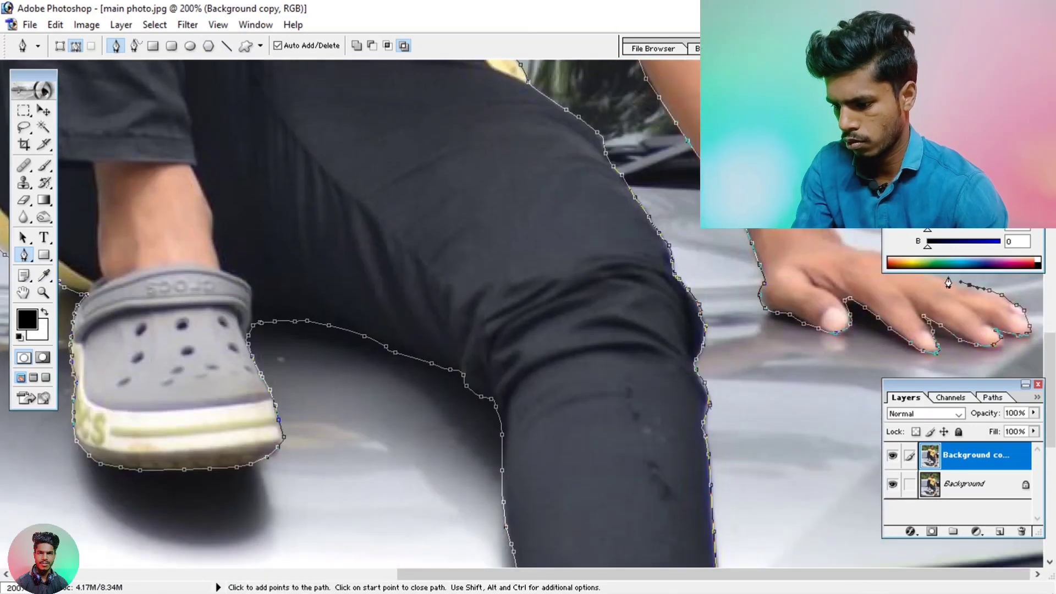
Zoom to 400% on the arm and trace the path up the sleeve, shoulder, neck and chin
scroll(880, 308, "up", 1)
key("ctrl+plus")
scroll(484, 290, "up", 5)
scroll(483, 290, "up", 5)
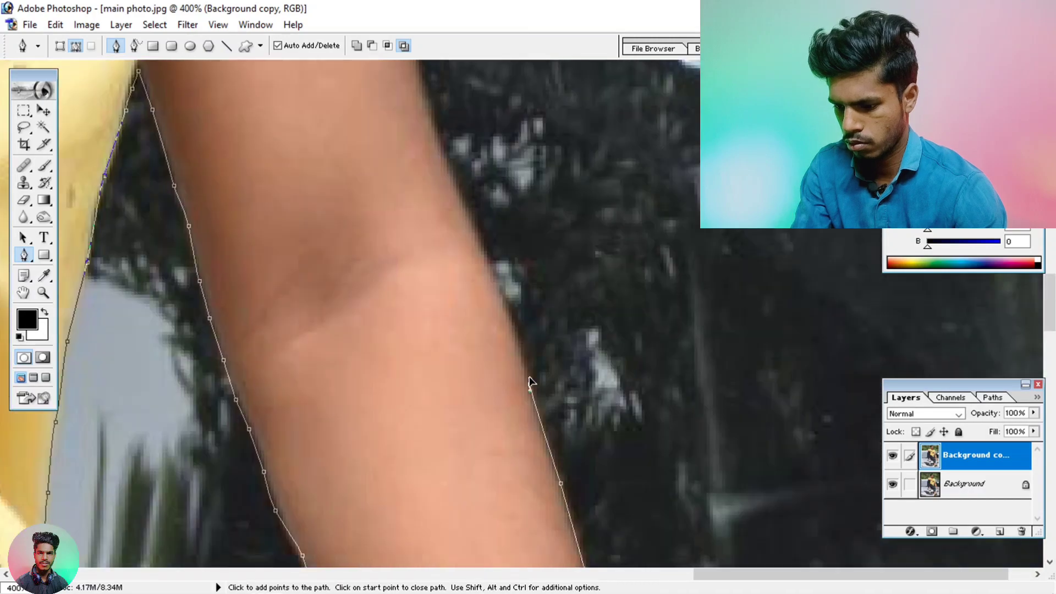
scroll(489, 289, "up", 5)
left_click(487, 206)
scroll(487, 287, "up", 5)
scroll(559, 372, "up", 5)
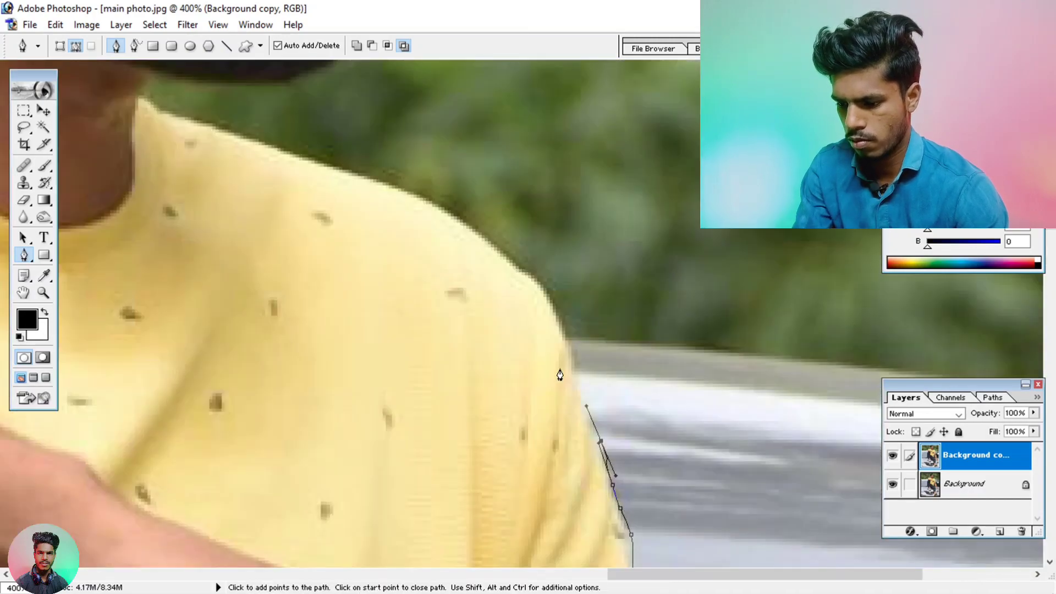
scroll(559, 469, "left", 3)
scroll(559, 468, "up", 5)
left_click(520, 448)
left_click(416, 382)
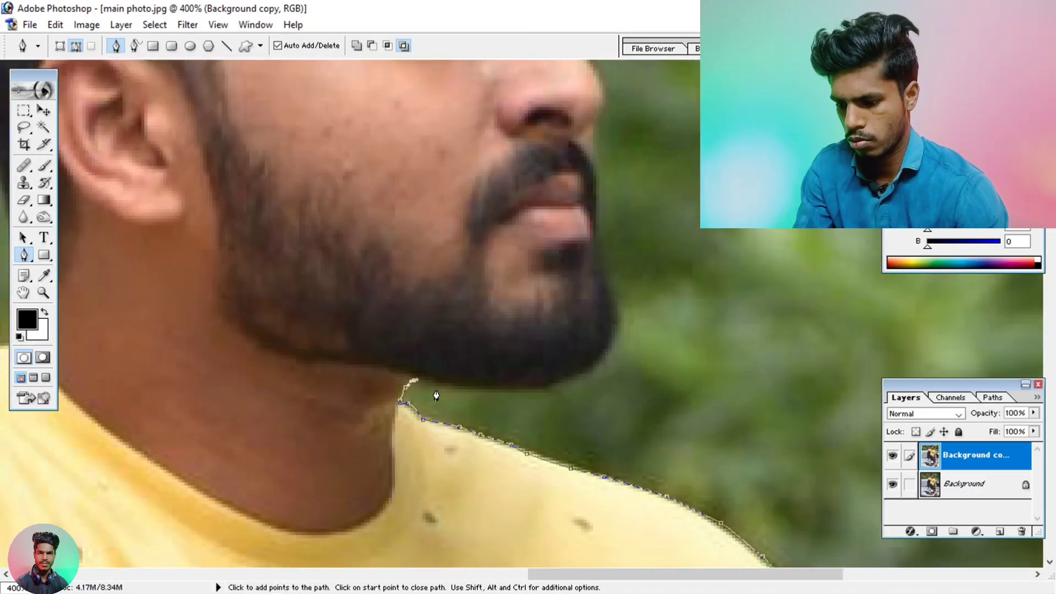
left_click(489, 390)
left_click(542, 387)
left_click(607, 352)
left_click_drag(616, 334, 471, 450)
Continue the path over the cheek, nose, temple, hair and down the back of the head
scroll(471, 450, "up", 3)
left_click(500, 374)
left_click(508, 271)
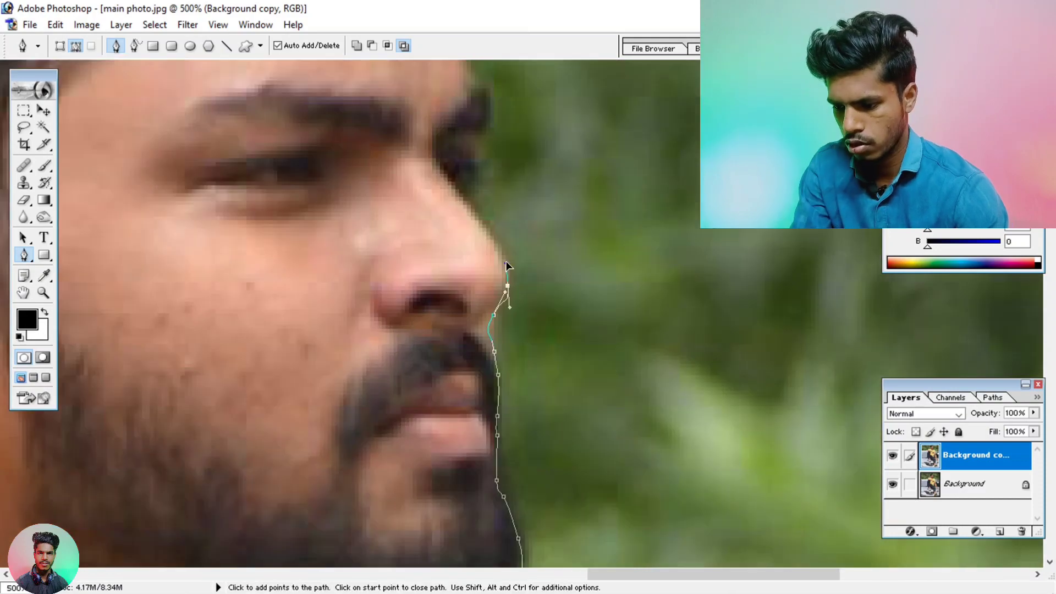
key("ctrl+plus")
scroll(550, 385, "up", 5)
left_click(585, 472)
left_click(567, 205)
scroll(543, 412, "up", 3)
scroll(543, 413, "left", 5)
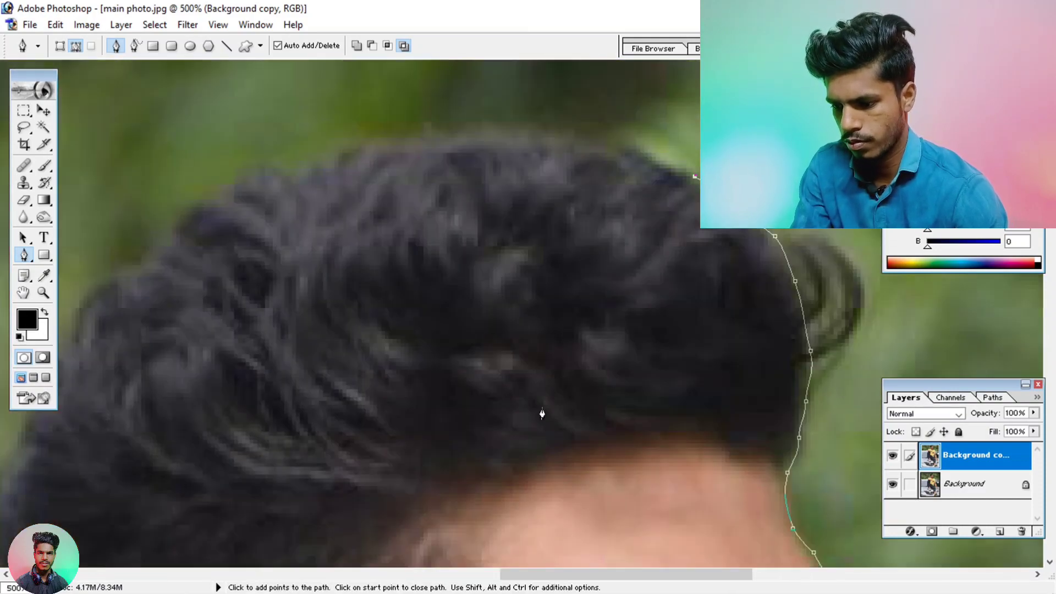
left_click(330, 170)
scroll(330, 170, "left", 5)
left_click(365, 226)
scroll(344, 245, "down", 5)
left_click(523, 193)
scroll(477, 181, "down", 5)
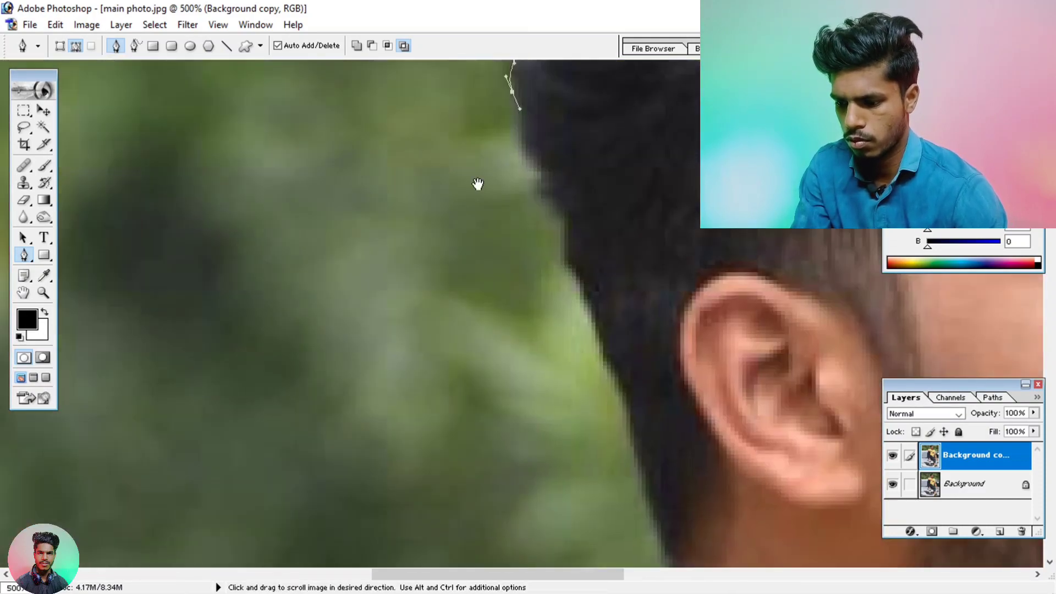
left_click(502, 201)
scroll(502, 200, "down", 5)
Trace the path down the back of the neck, along the shoulder, arm and dark trouser edge
left_click(565, 343)
left_click(532, 416)
left_click(396, 416)
scroll(448, 415, "down", 5)
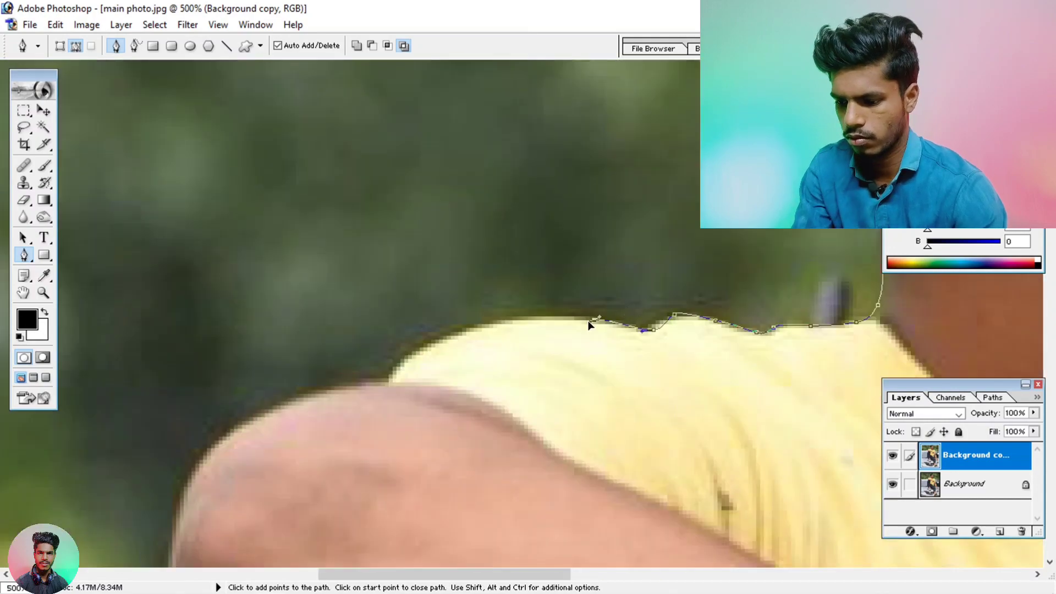
left_click(589, 318)
scroll(495, 207, "left", 5)
left_click(464, 312)
scroll(463, 341, "down", 5)
scroll(493, 232, "down", 5)
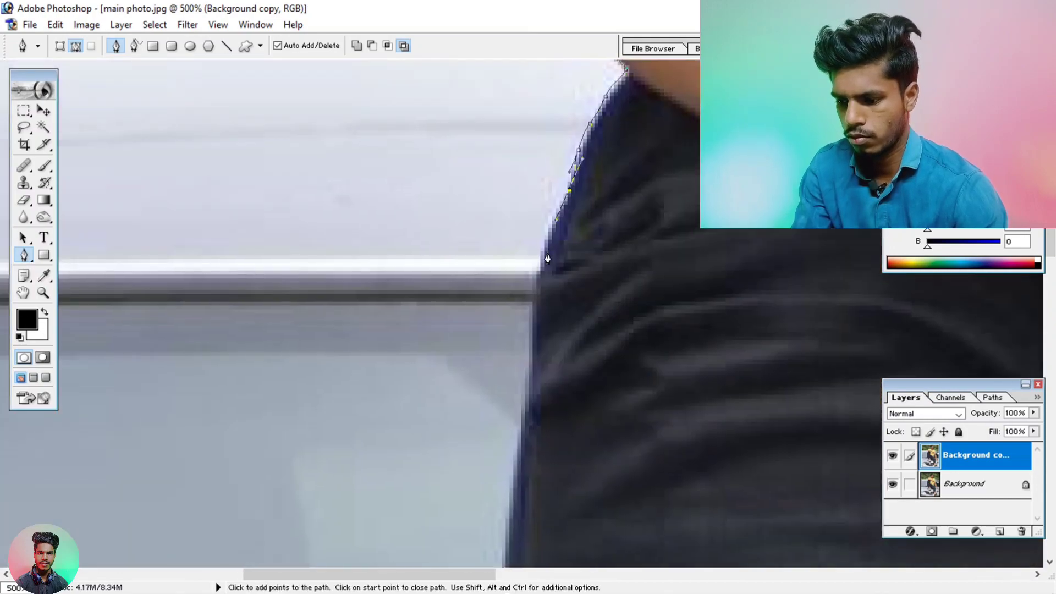
scroll(573, 130, "down", 5)
left_click(638, 309)
scroll(641, 297, "down", 5)
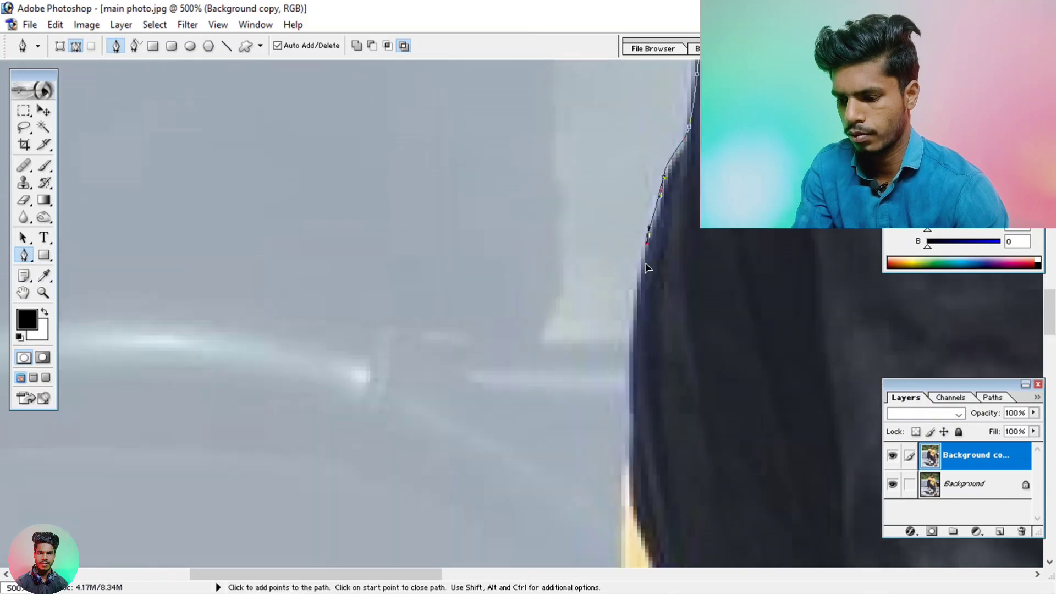
Close the path at its starting anchor on the leg, then zoom out to see the figure
key("ctrl+minus")
key("ctrl+plus")
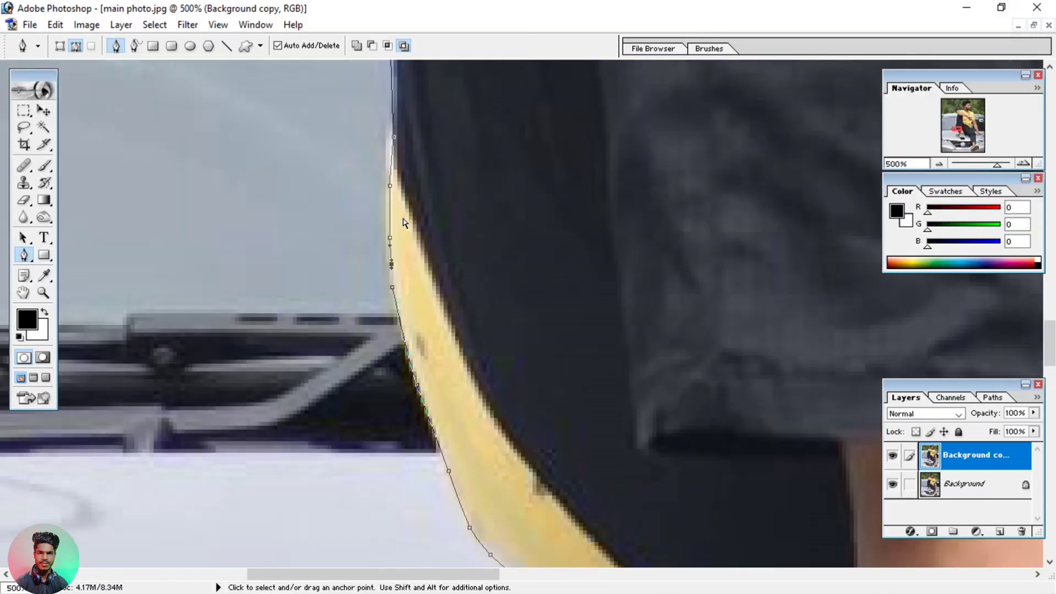
key("ctrl+plus")
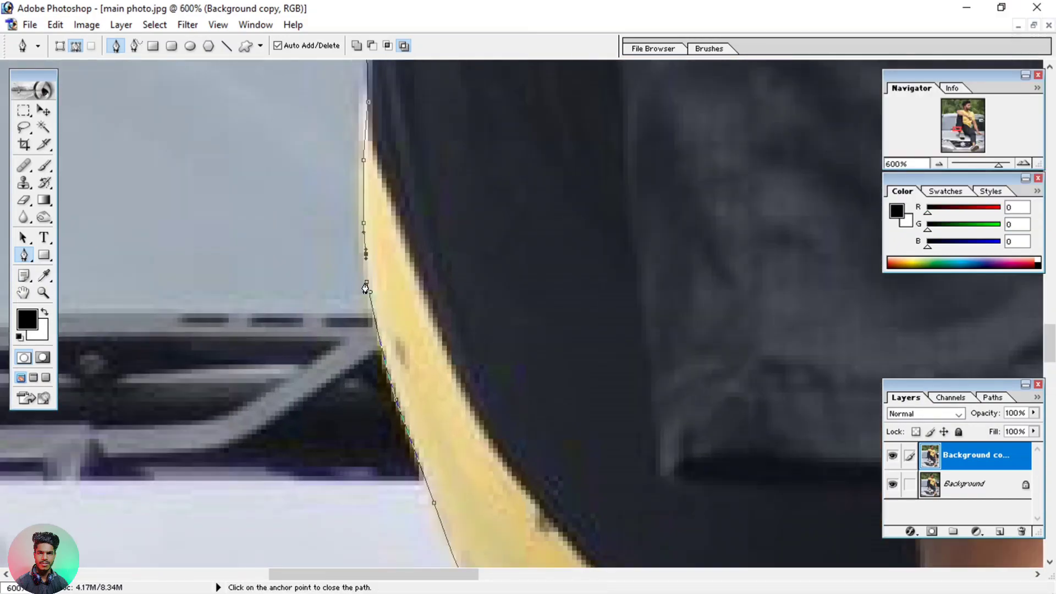
left_click(367, 284)
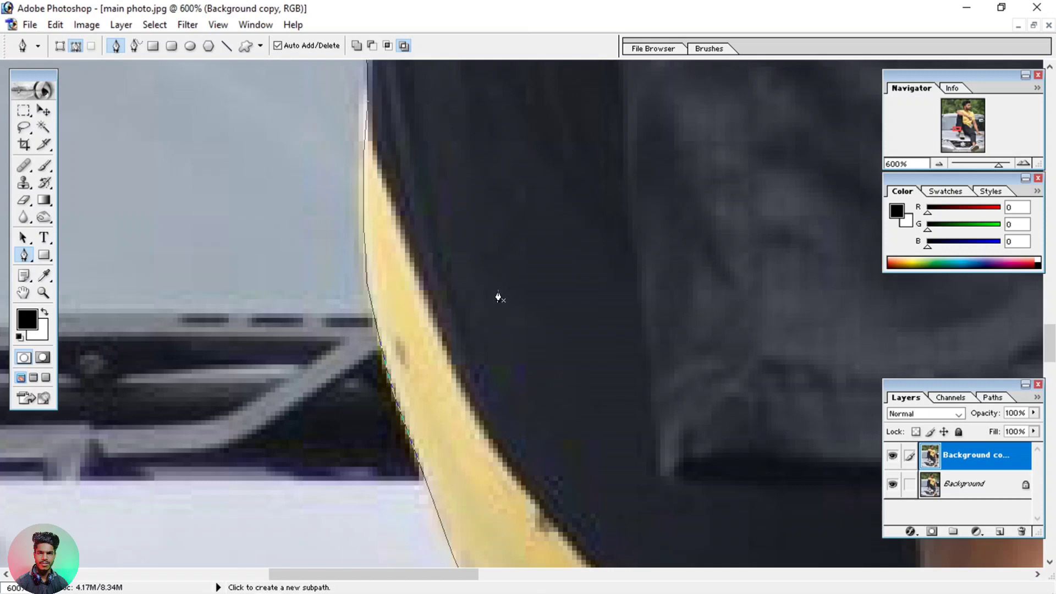
key("ctrl+minus")
key("ctrl+minus")
key("ctrl+minus")
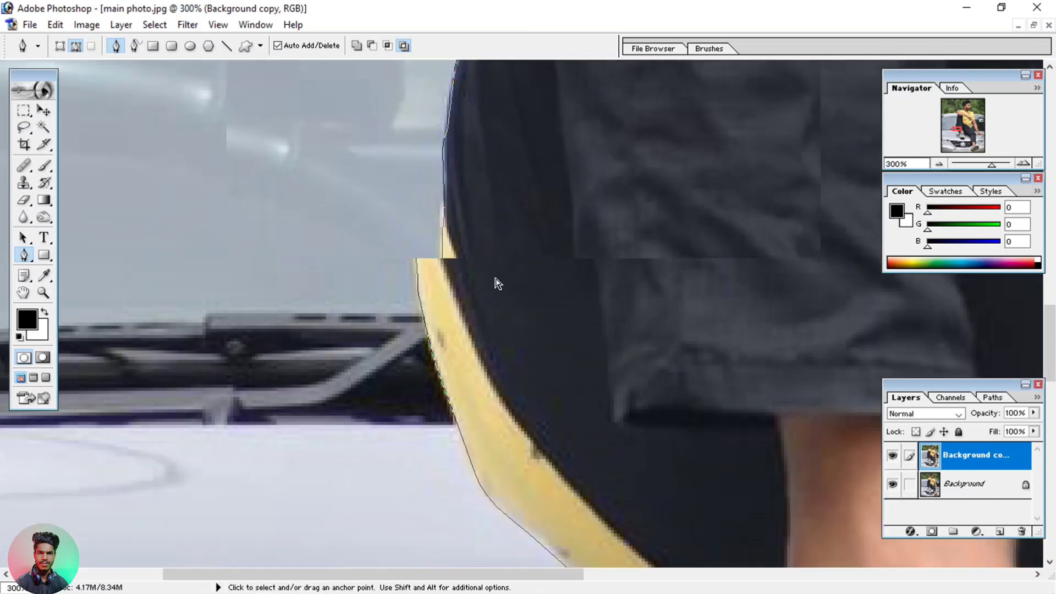
key("ctrl+minus")
key("ctrl+minus")
key("ctrl+minus")
key("ctrl+minus")
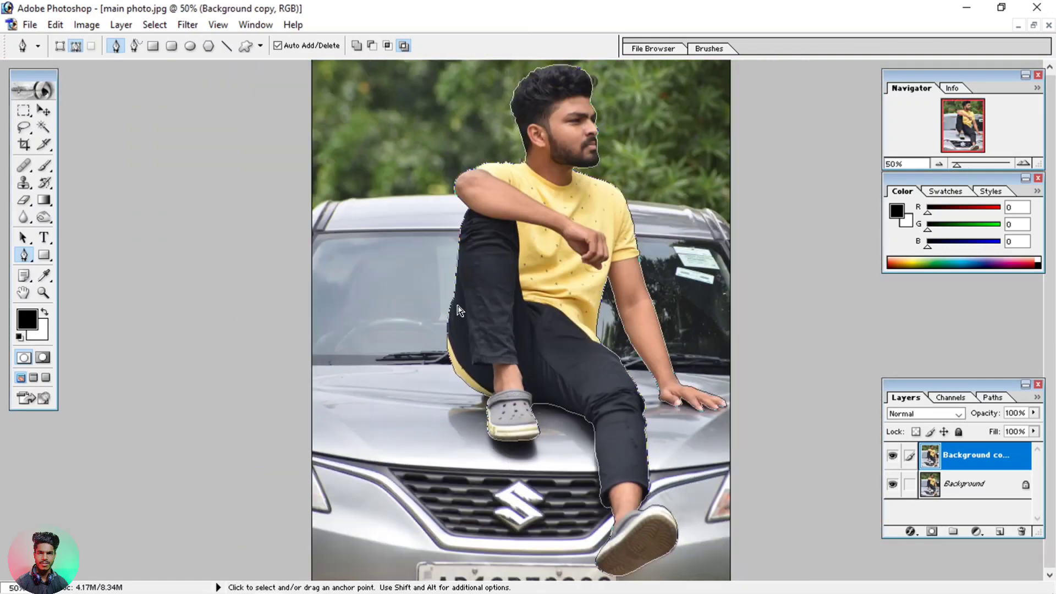
Convert the traced path into a selection with a 4-pixel feather radius via Make Selection
right_click(533, 296)
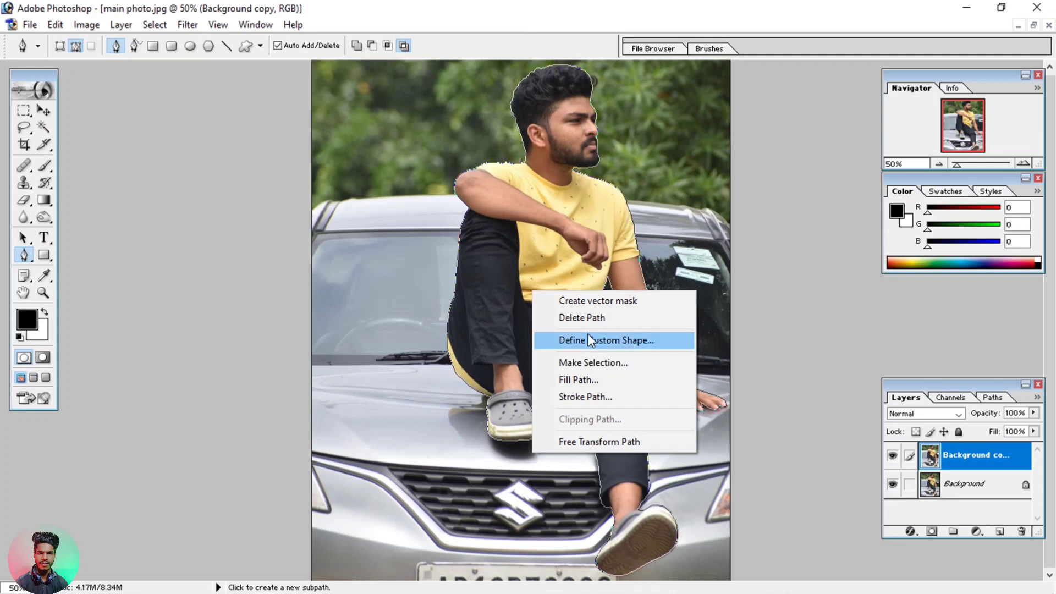
left_click(584, 364)
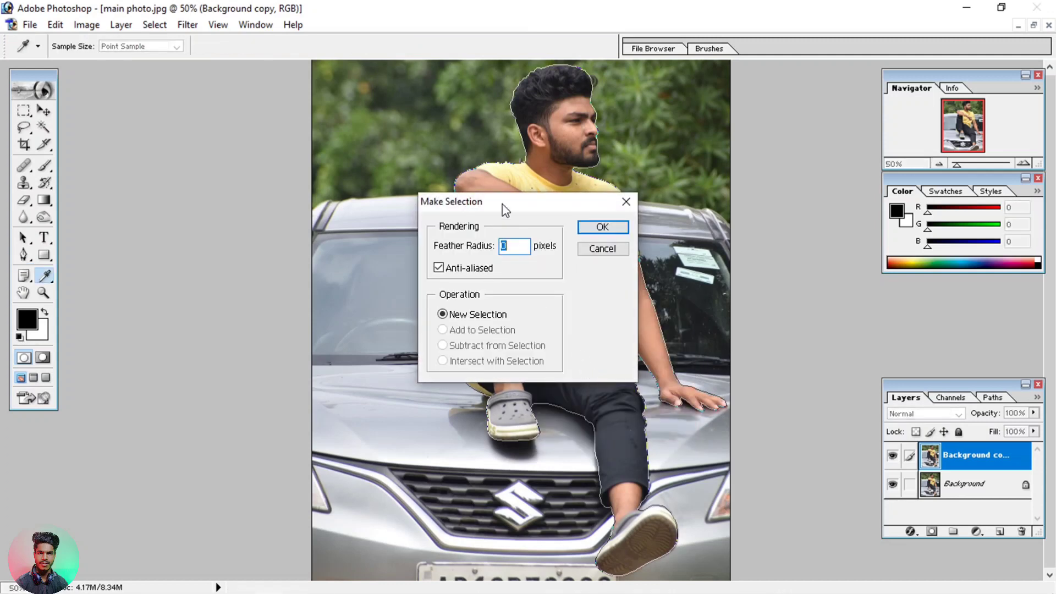
left_click(505, 251)
type("4")
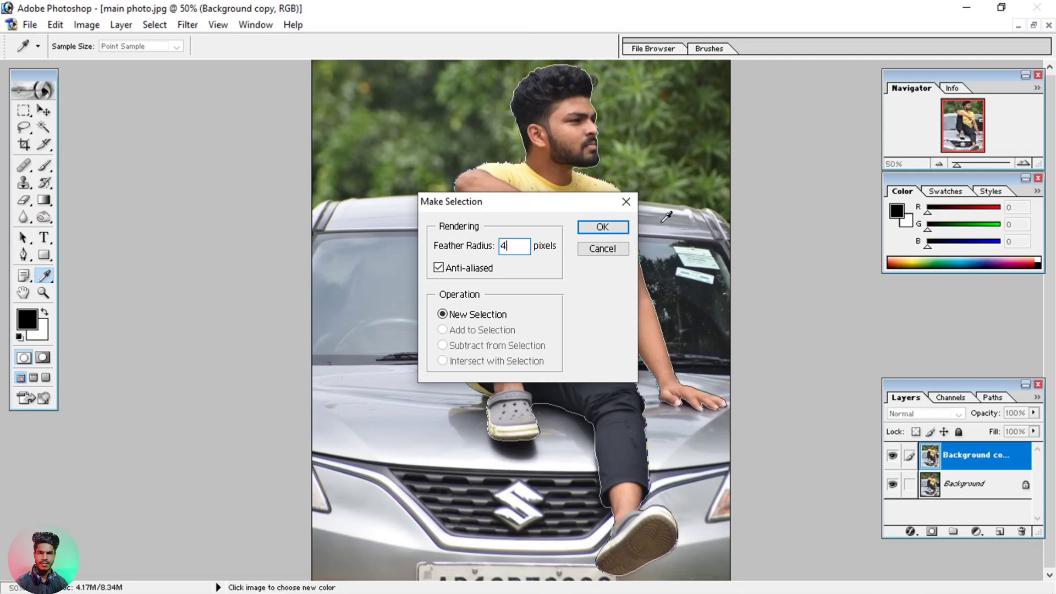
left_click(603, 226)
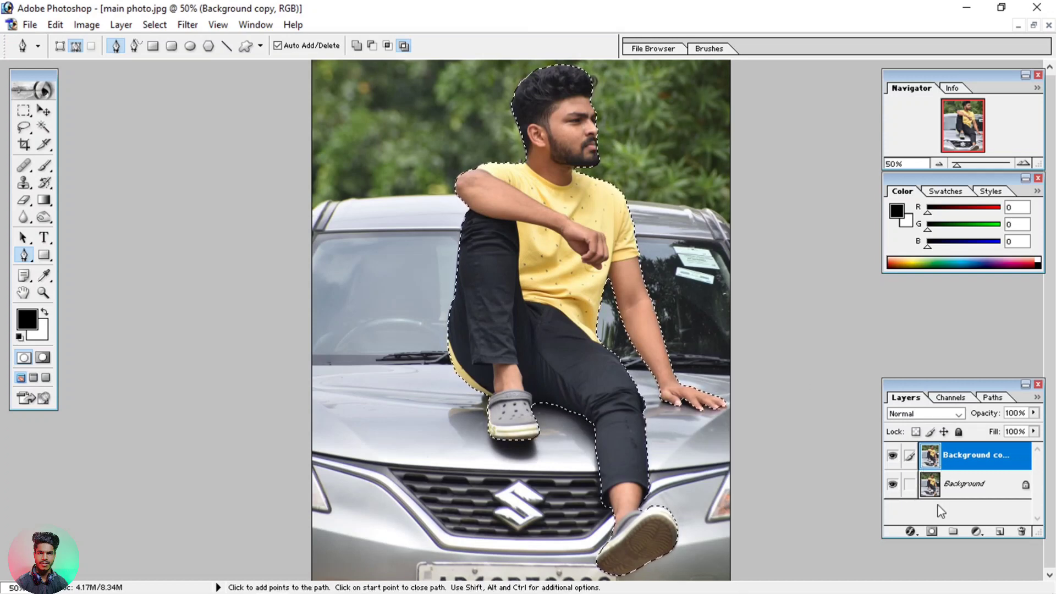
Add a layer mask from the selection, hide the Background layer, and apply the mask
left_click(930, 529)
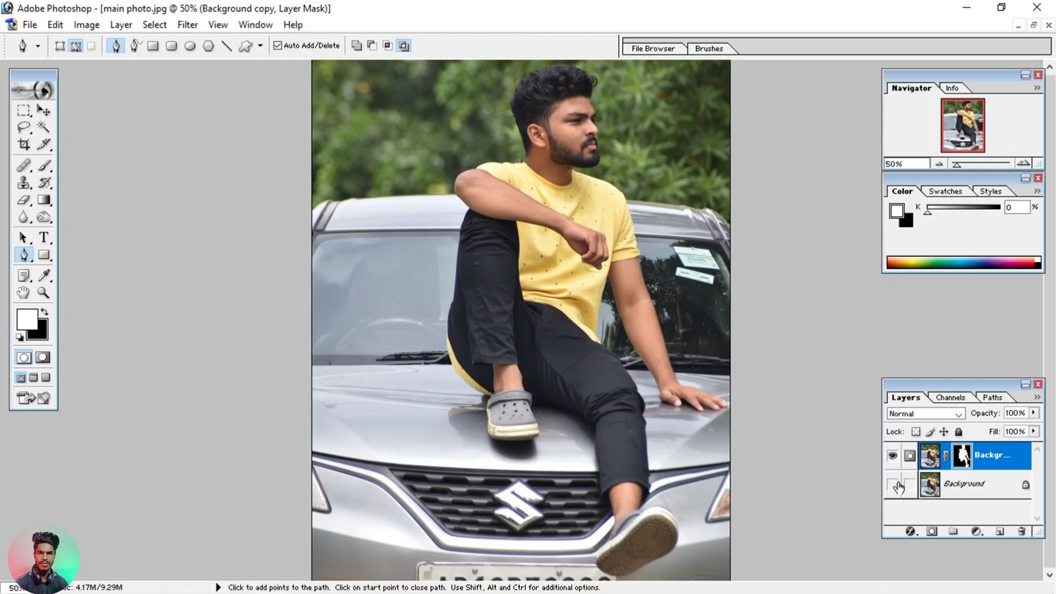
left_click(898, 486)
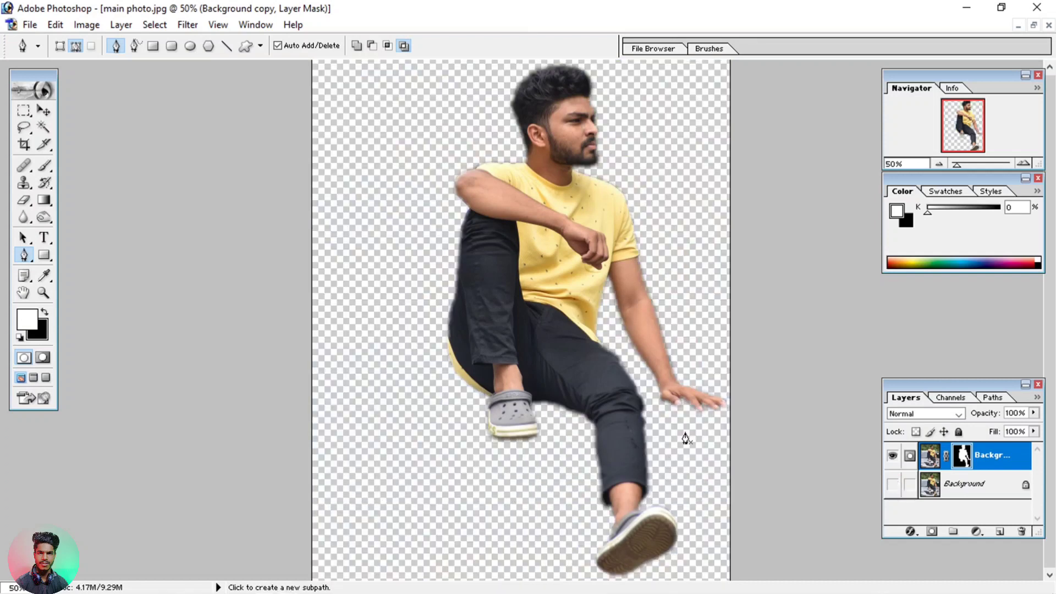
right_click(962, 461)
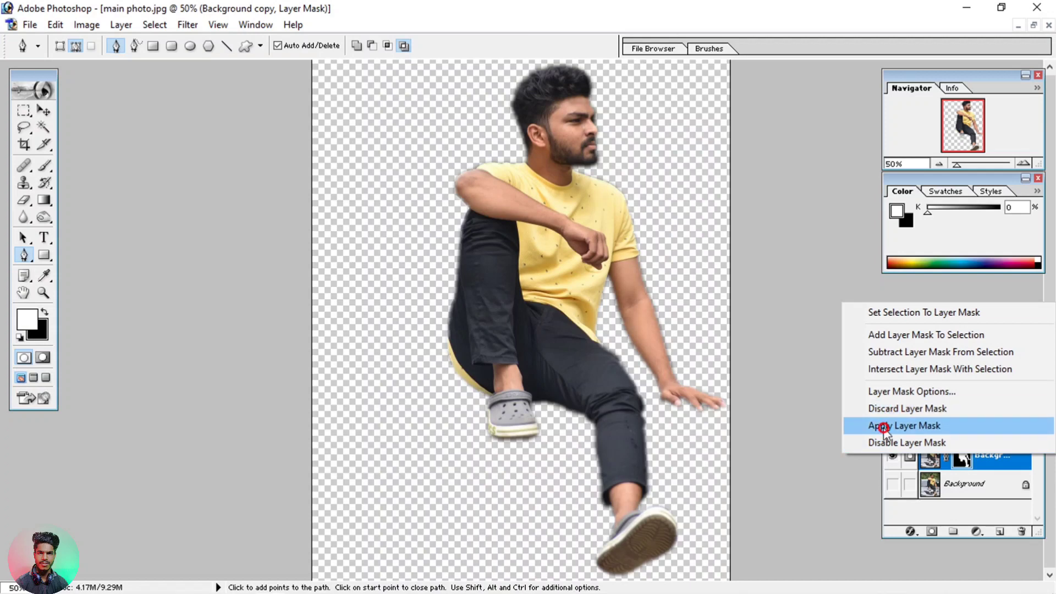
left_click(882, 427)
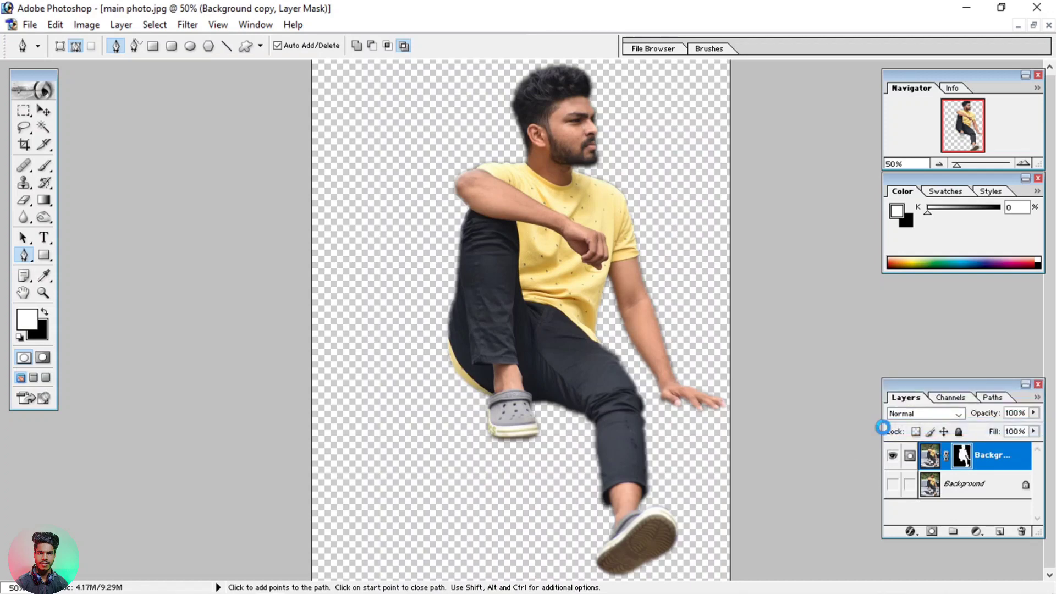
Show the Background layer again and open background.jpg from the Desktop with Ctrl+O
left_click(892, 485)
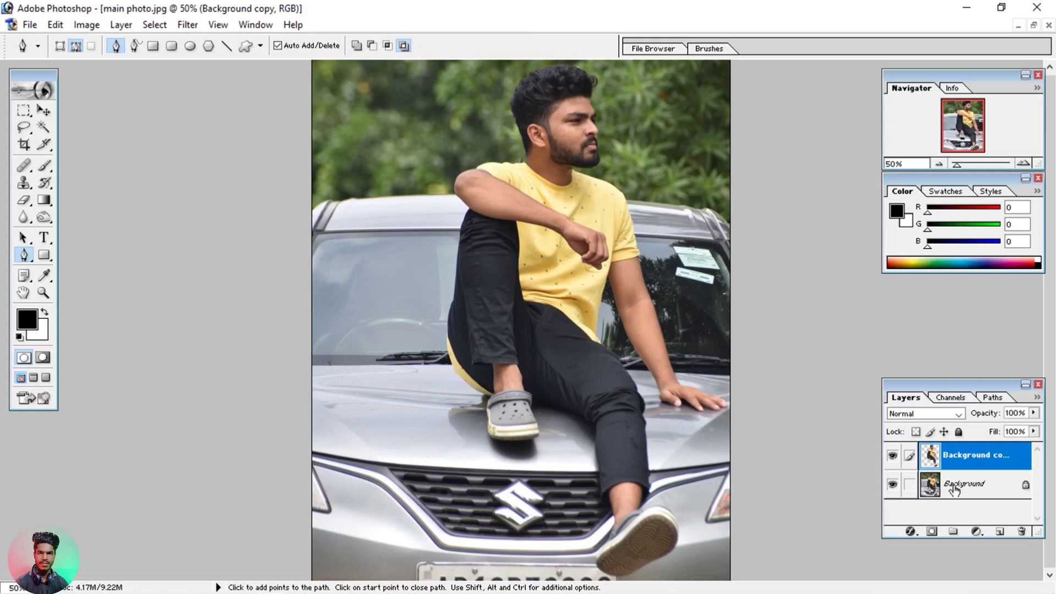
left_click(30, 25)
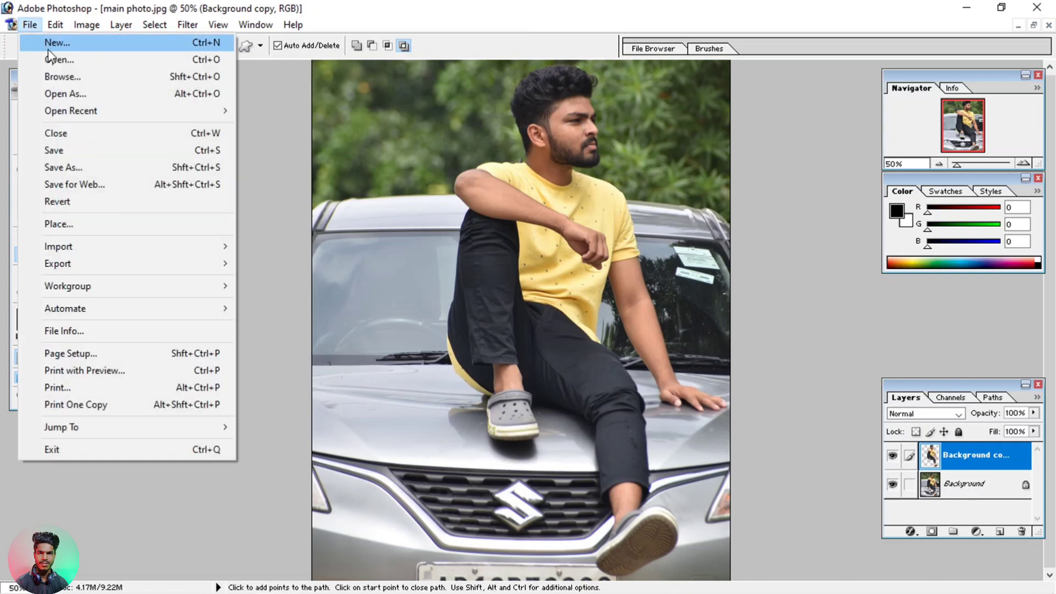
key("Escape")
key("ctrl+o")
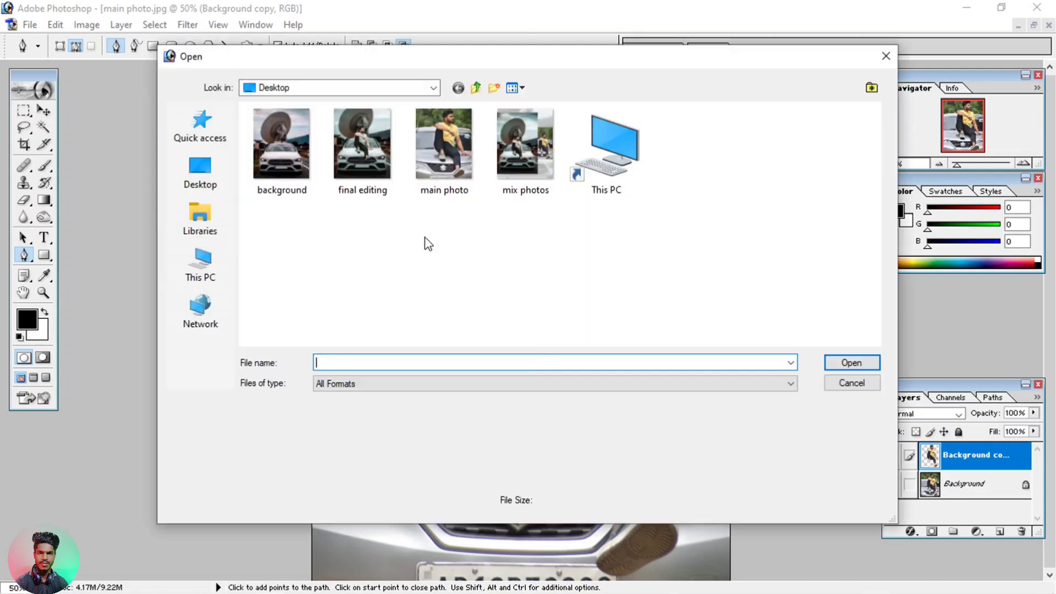
left_click(284, 157)
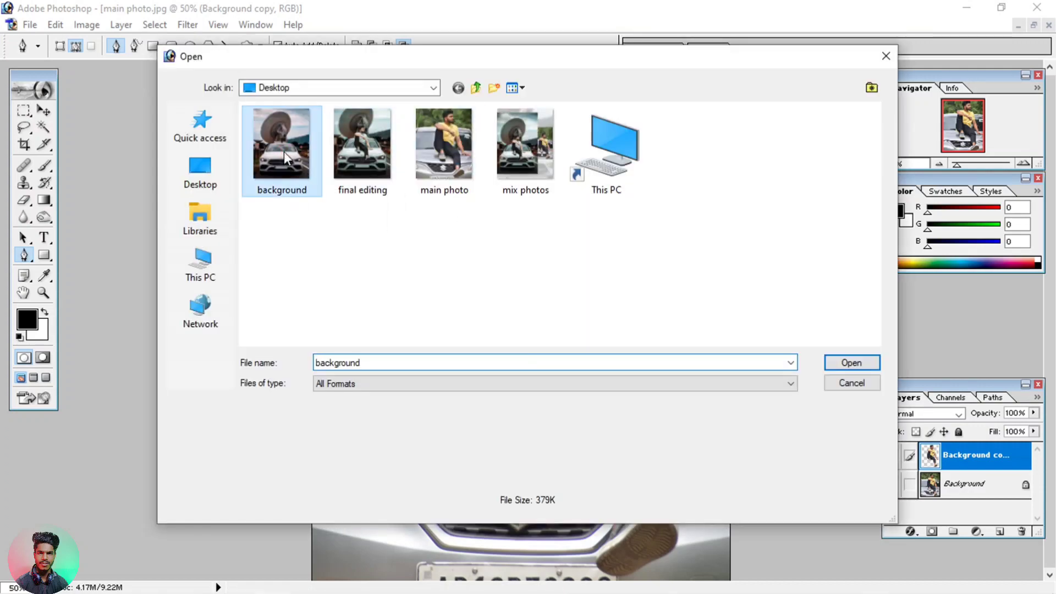
left_click(847, 364)
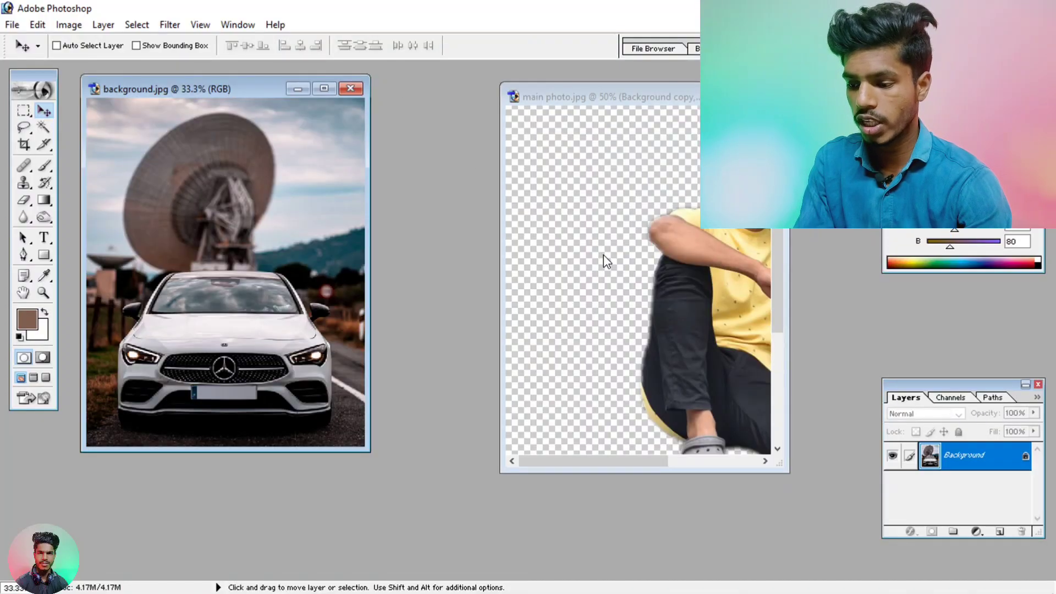
Drag the cut-out Background copy layer from main photo.jpg into background.jpg and maximize that window
left_click(720, 258)
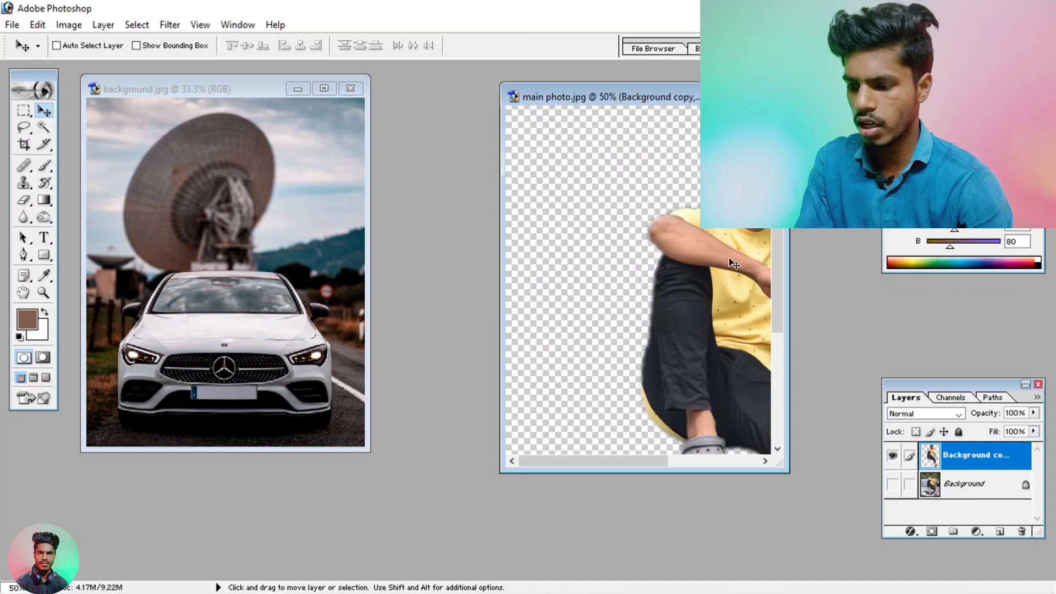
left_click_drag(734, 264, 215, 241)
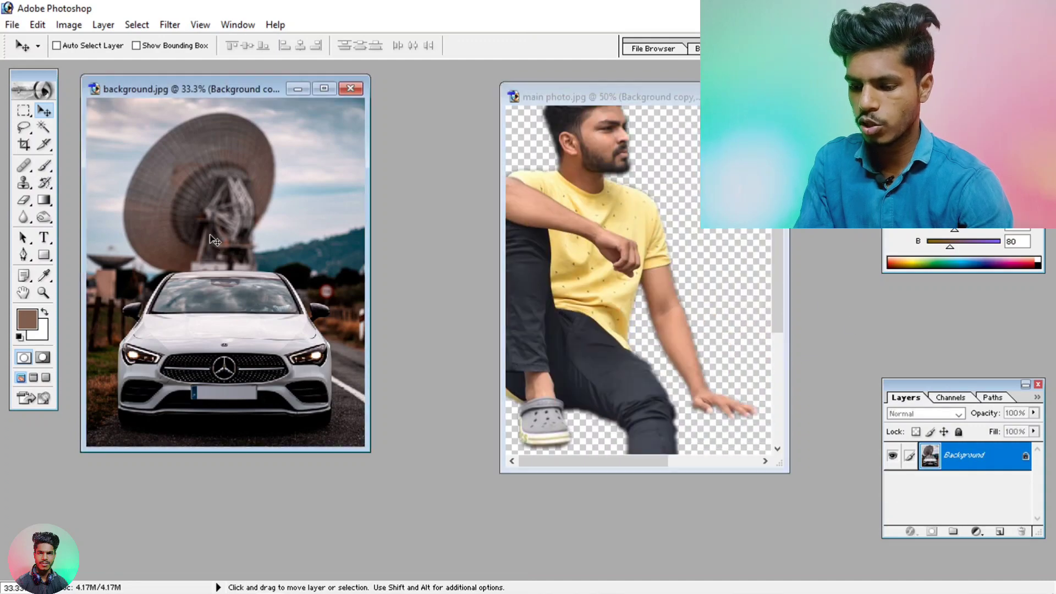
left_click(324, 89)
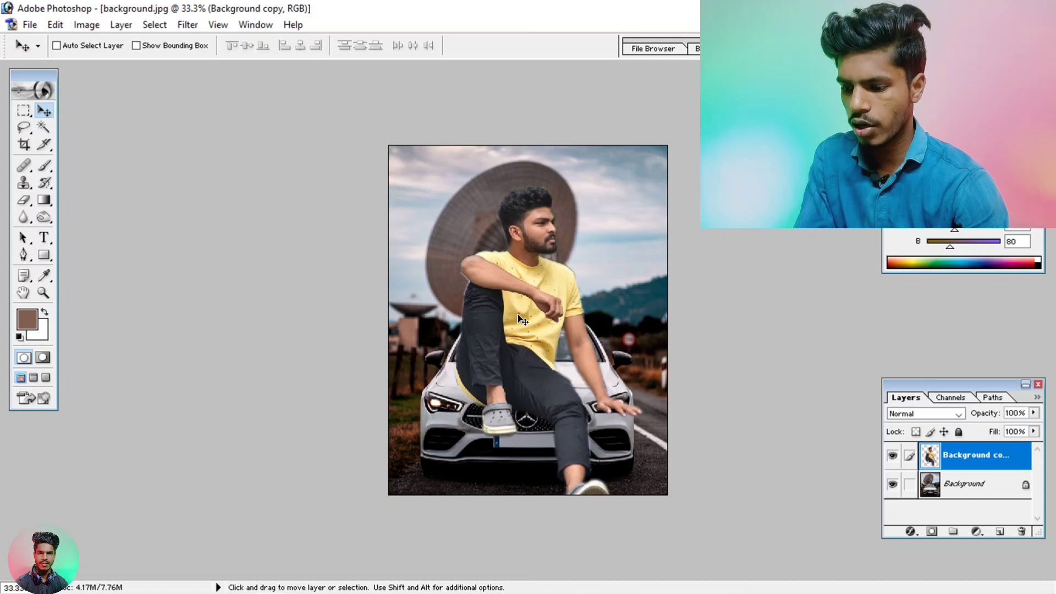
Free-transform the man smaller and toward the car, then undo the 86% rescale
key("ctrl+t")
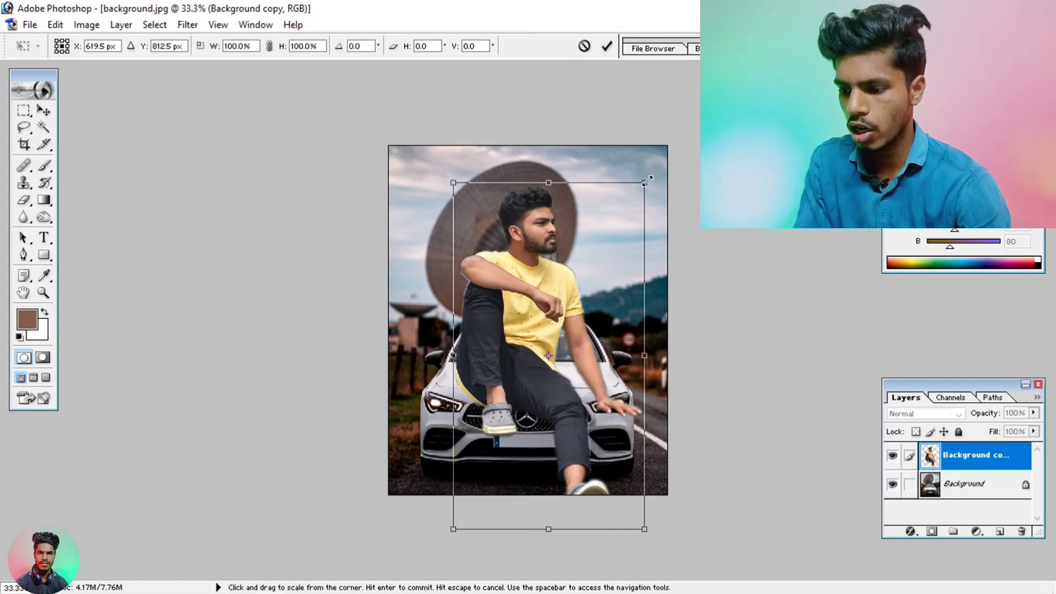
left_click_drag(646, 184, 558, 289)
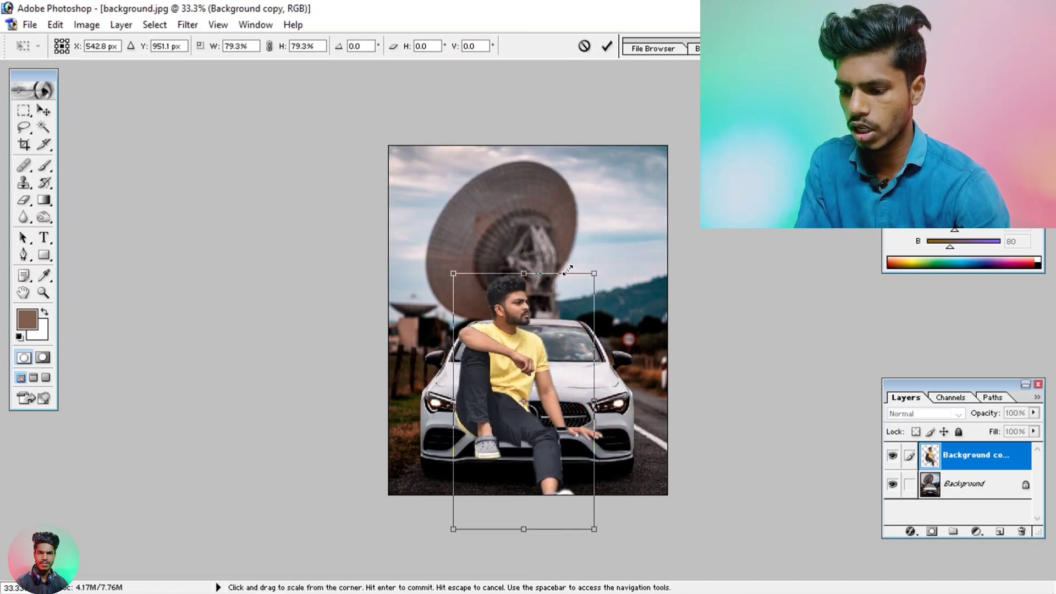
key("Return")
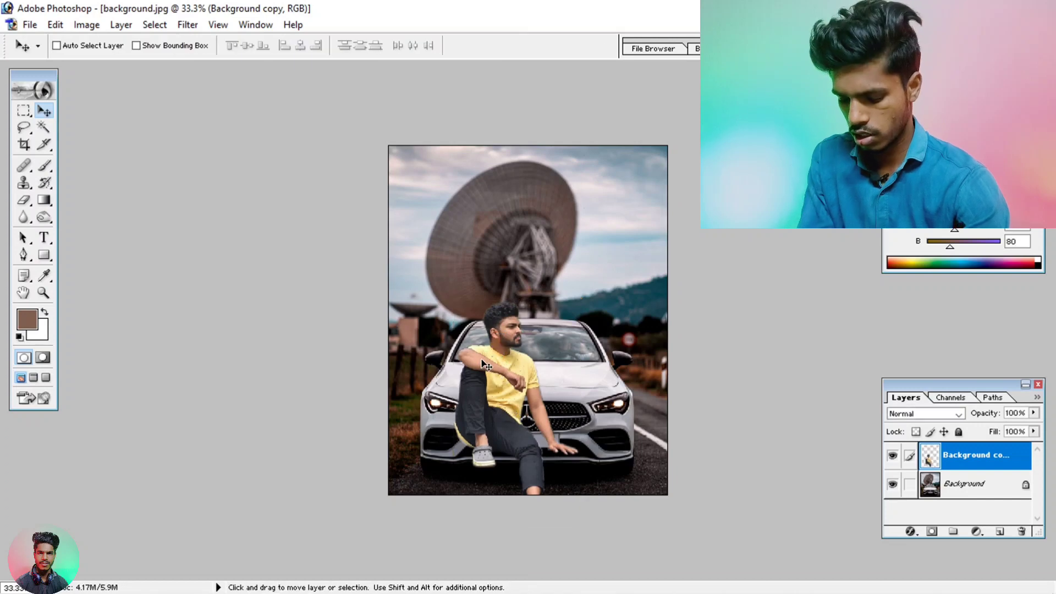
key("ctrl+t")
left_click_drag(524, 366, 557, 293)
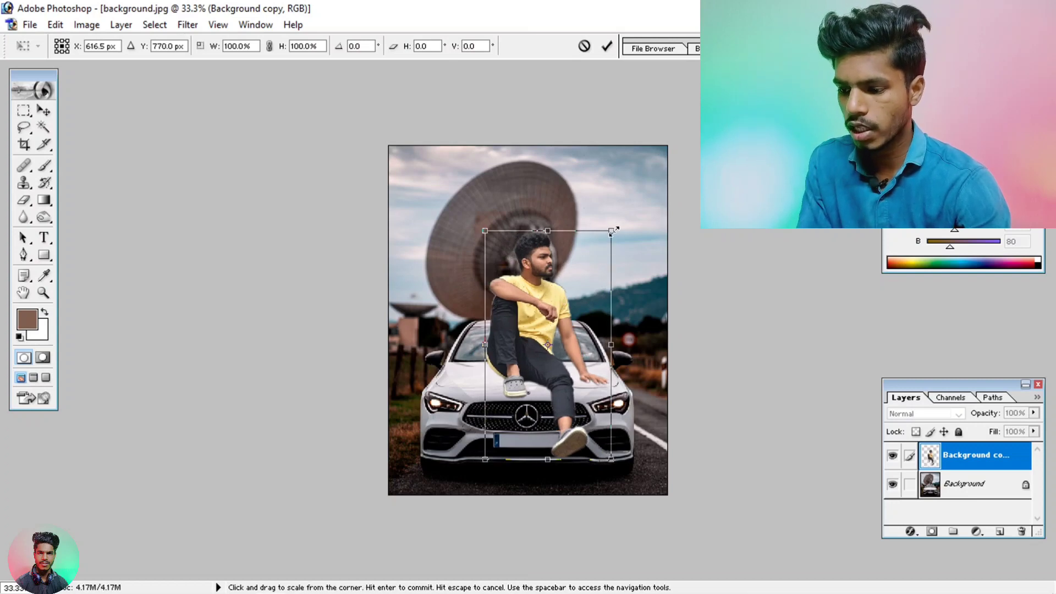
left_click_drag(612, 231, 593, 264)
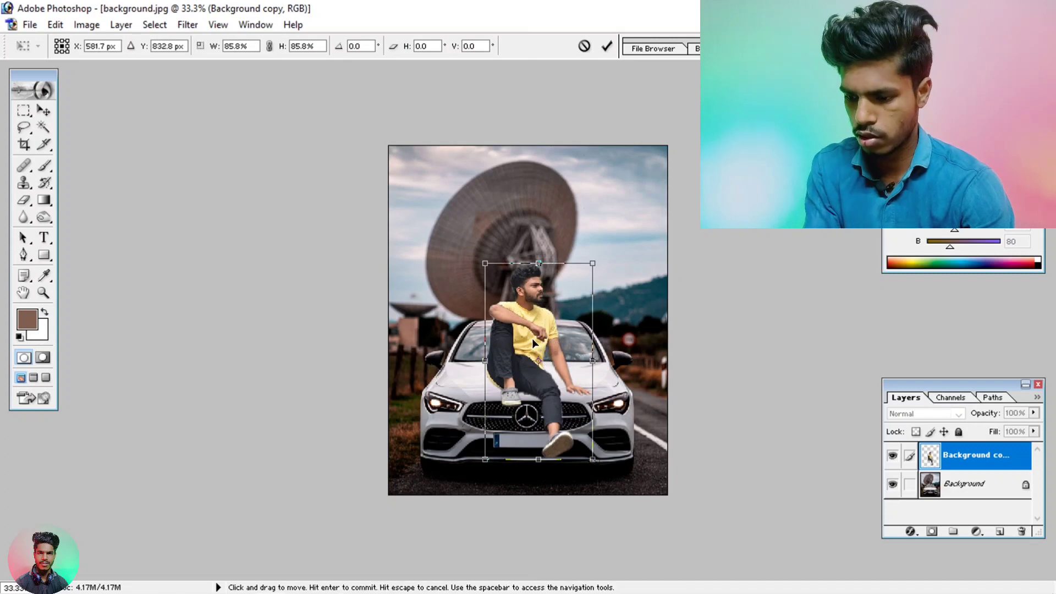
key("ctrl+z")
At 50% zoom, scale the man to 81.4%, lift him onto the hood, and commit
key("ctrl+plus")
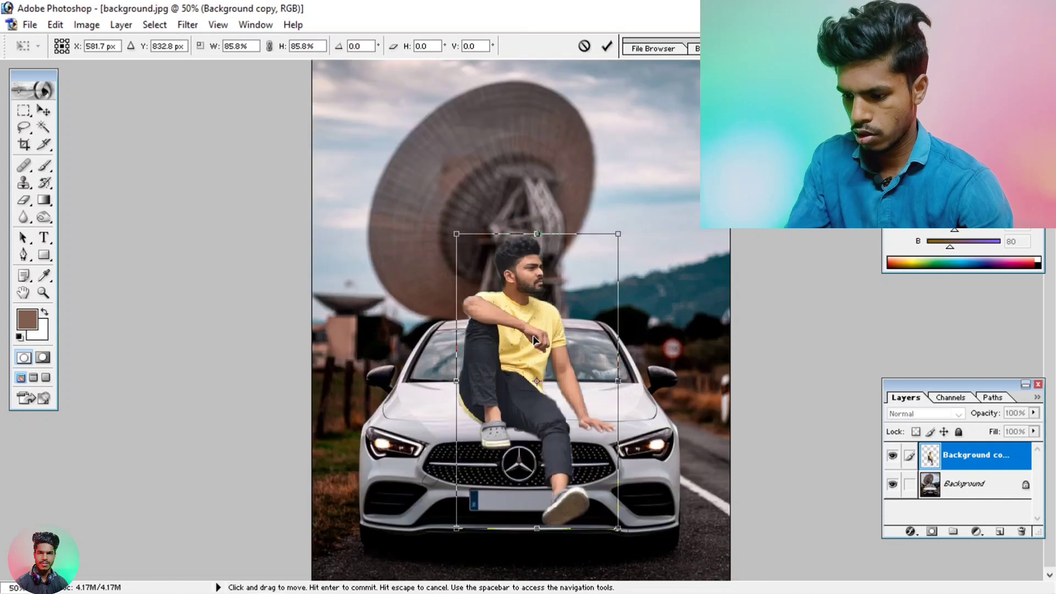
mouse_move(519, 318)
left_mouse_down()
mouse_move(527, 302)
mouse_move(517, 294)
left_mouse_up()
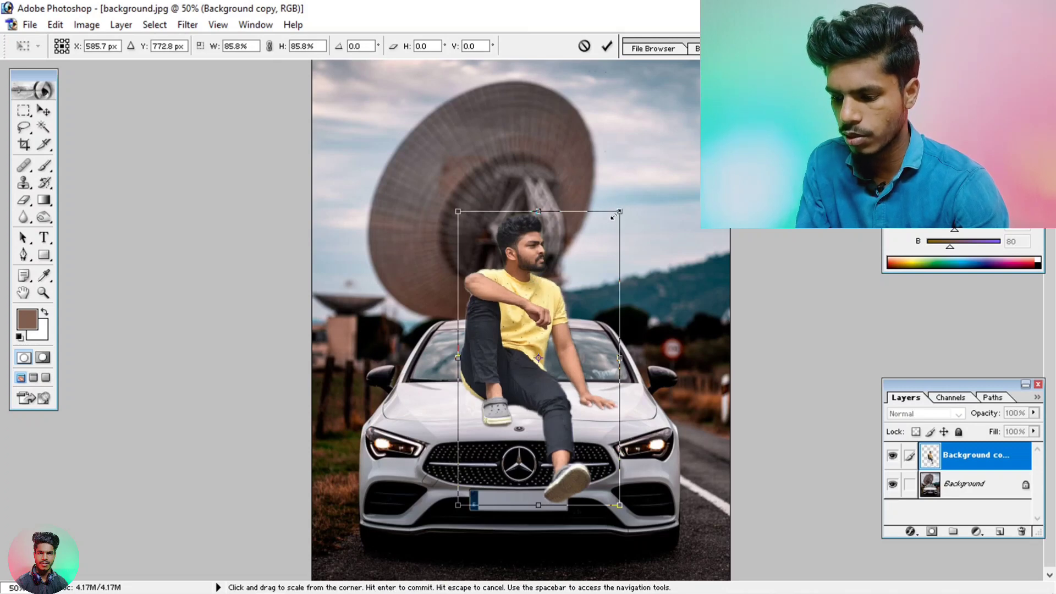
left_click_drag(620, 212, 612, 226)
left_click_drag(522, 321, 527, 305)
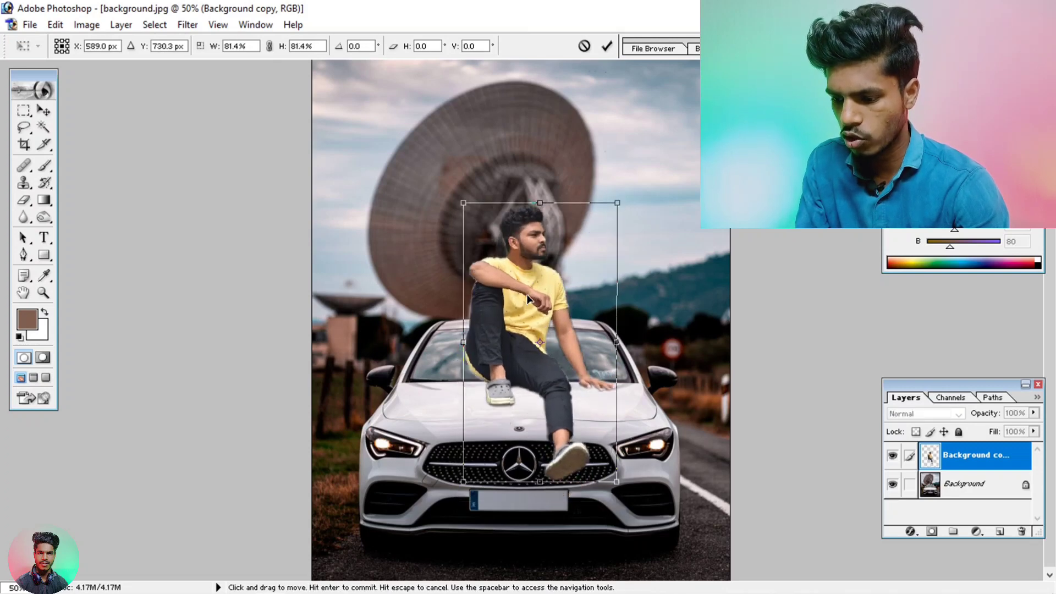
key("Right")
key("Right")
key("Down")
key("Down")
key("Down")
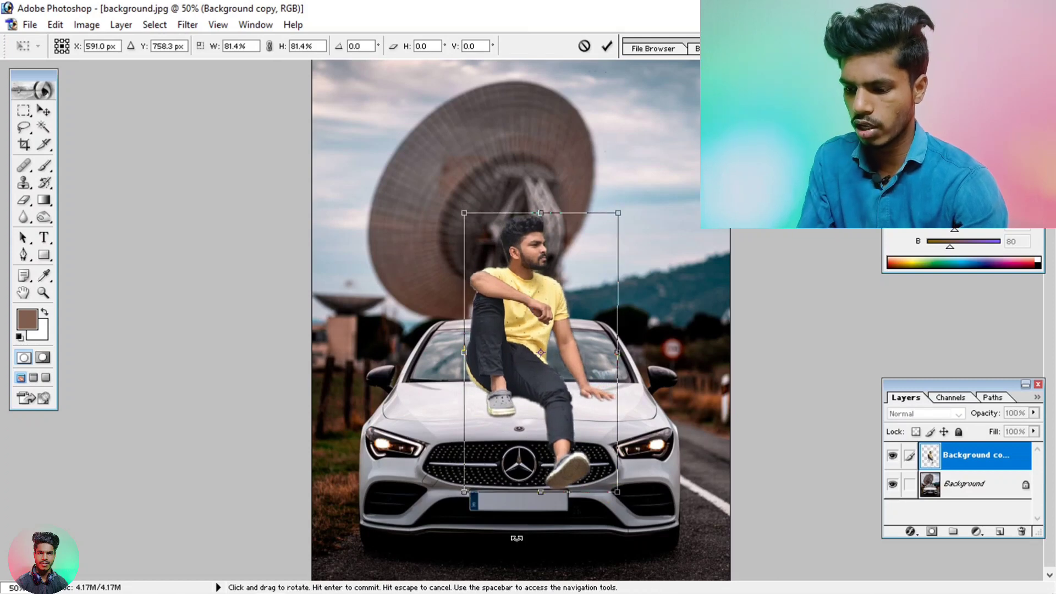
key("Return")
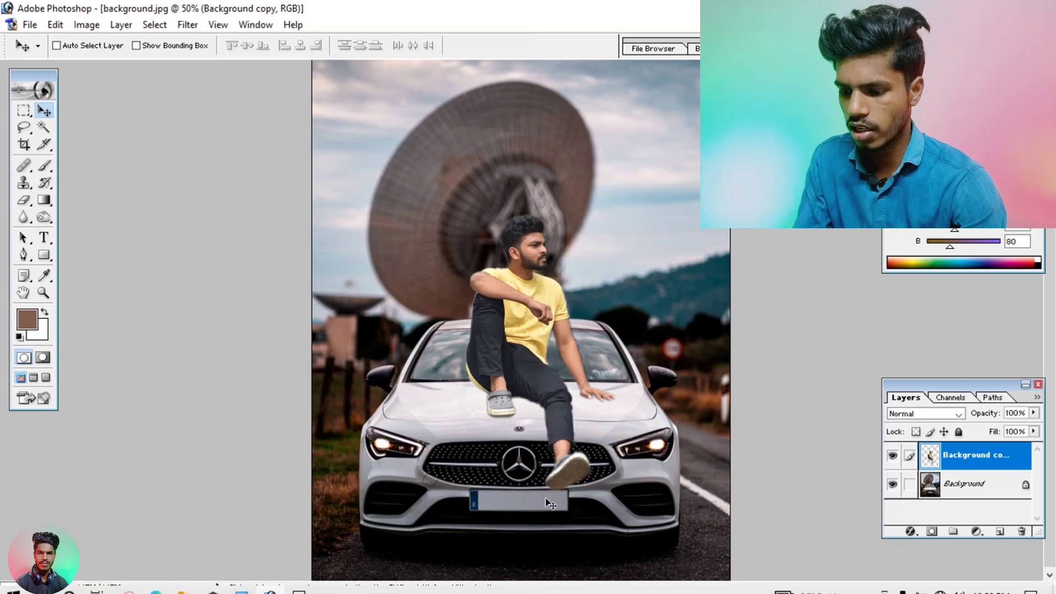
Rescale the man to 97.8%, shift him slightly down, nudge into place, and commit
key("ctrl+minus")
key("ctrl+plus")
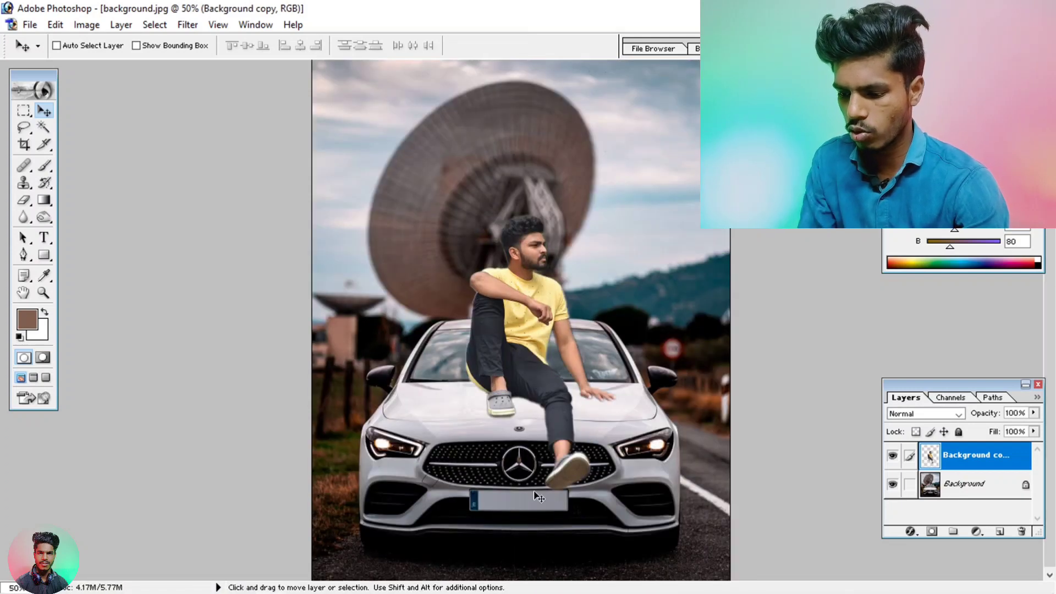
key("ctrl+t")
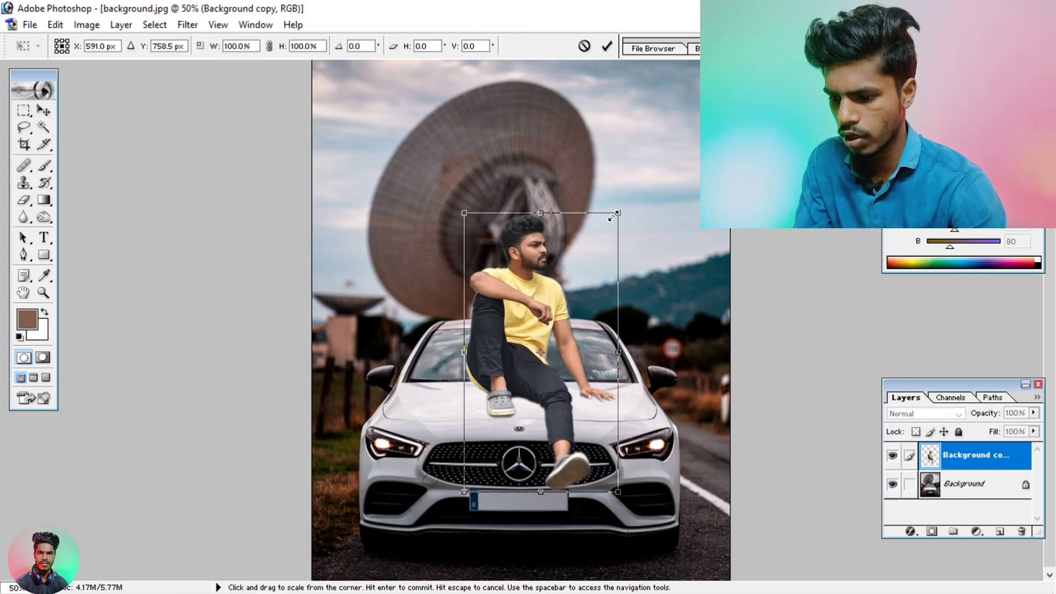
left_click_drag(621, 210, 614, 219)
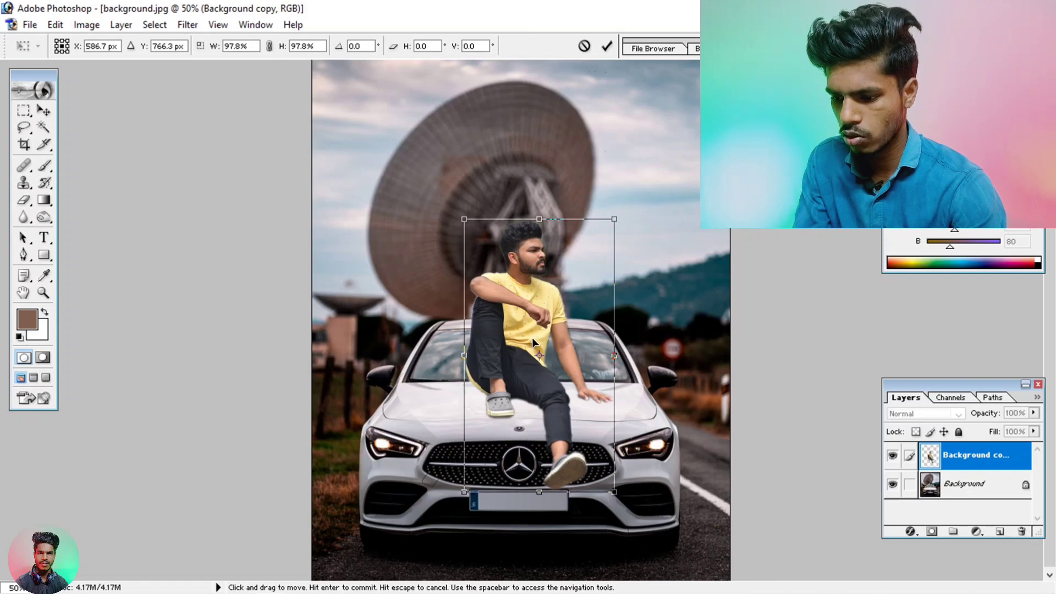
left_click_drag(533, 343, 535, 347)
key("Right")
key("Right")
key("Right")
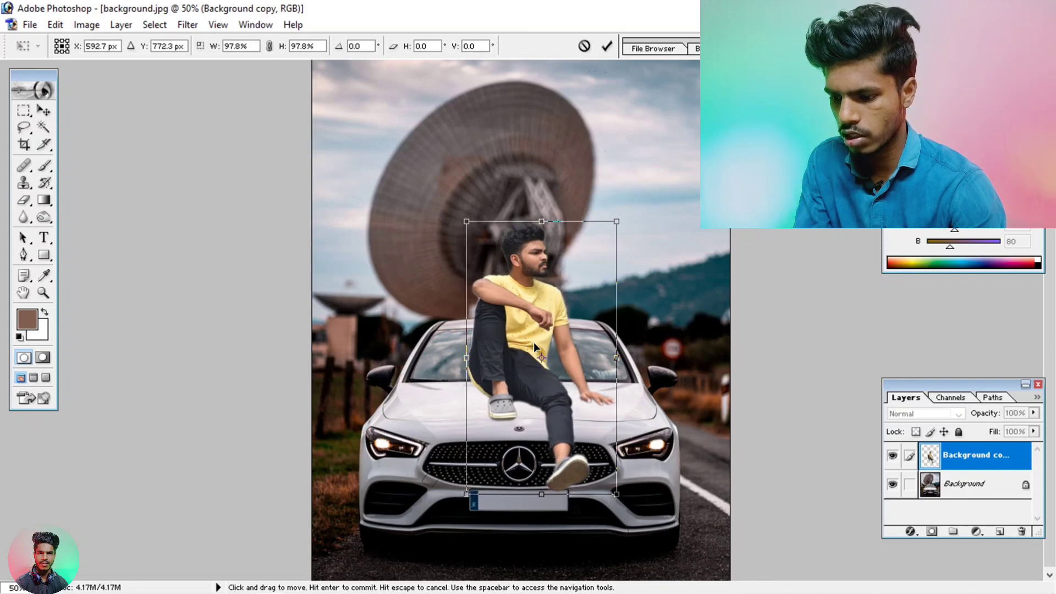
key("shift+Left")
key("Return")
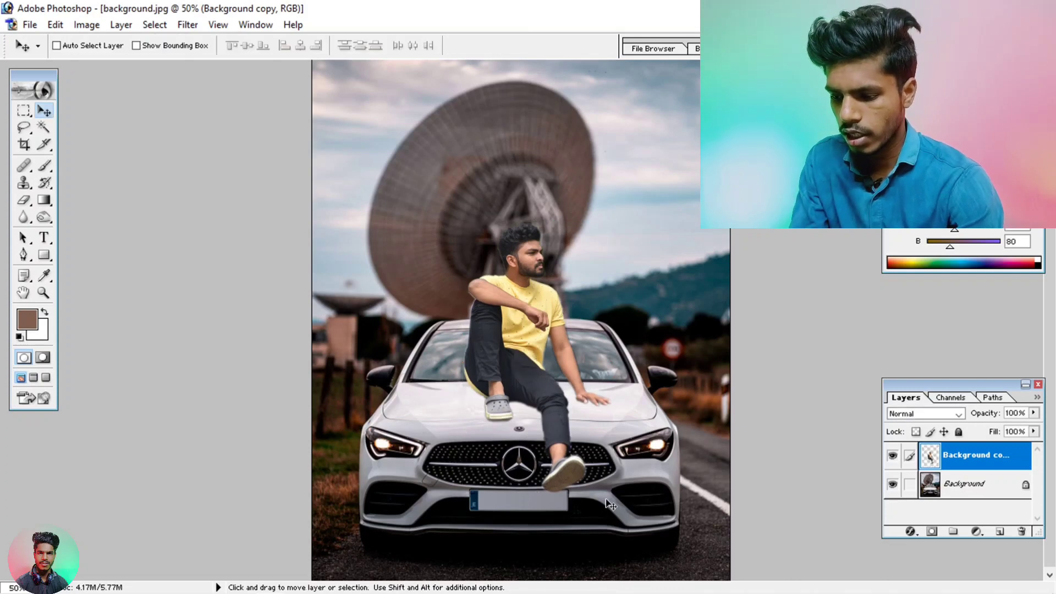
Add a new empty layer above the man and set a soft 175 px brush
left_click(1000, 532)
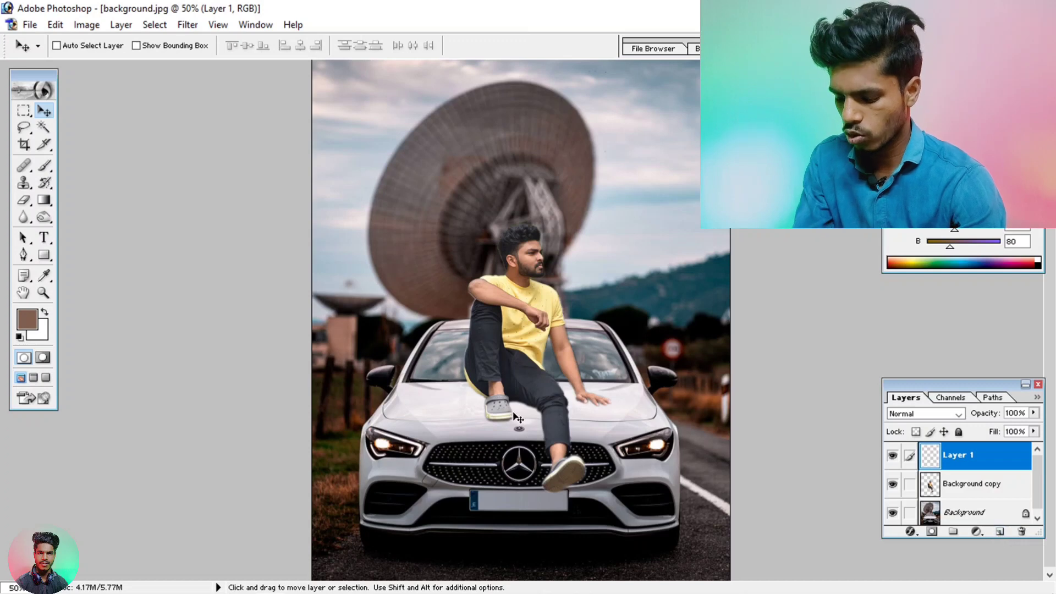
key("ctrl+plus")
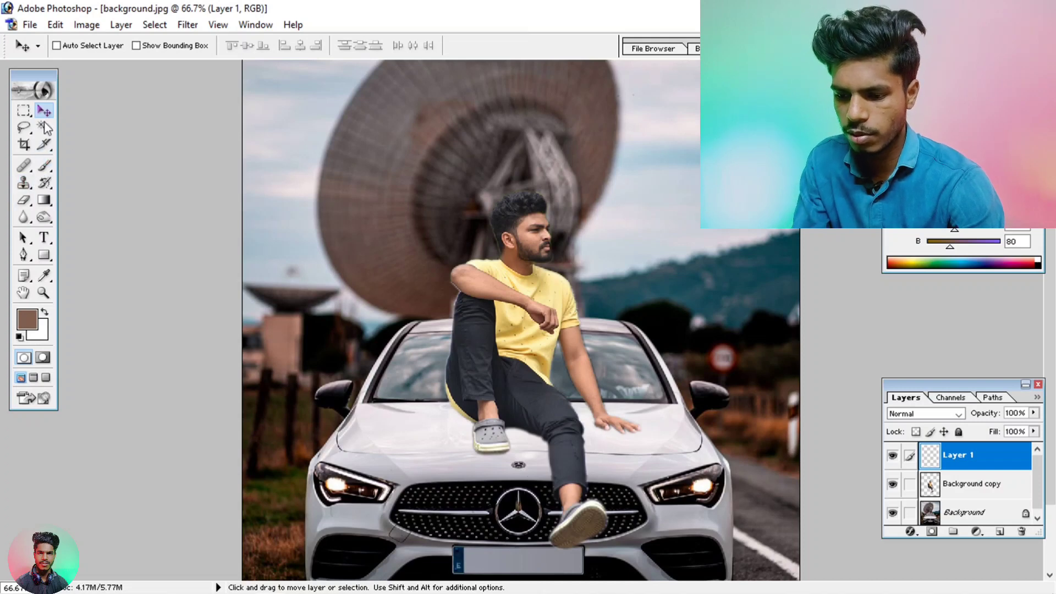
left_click_drag(45, 165, 88, 166)
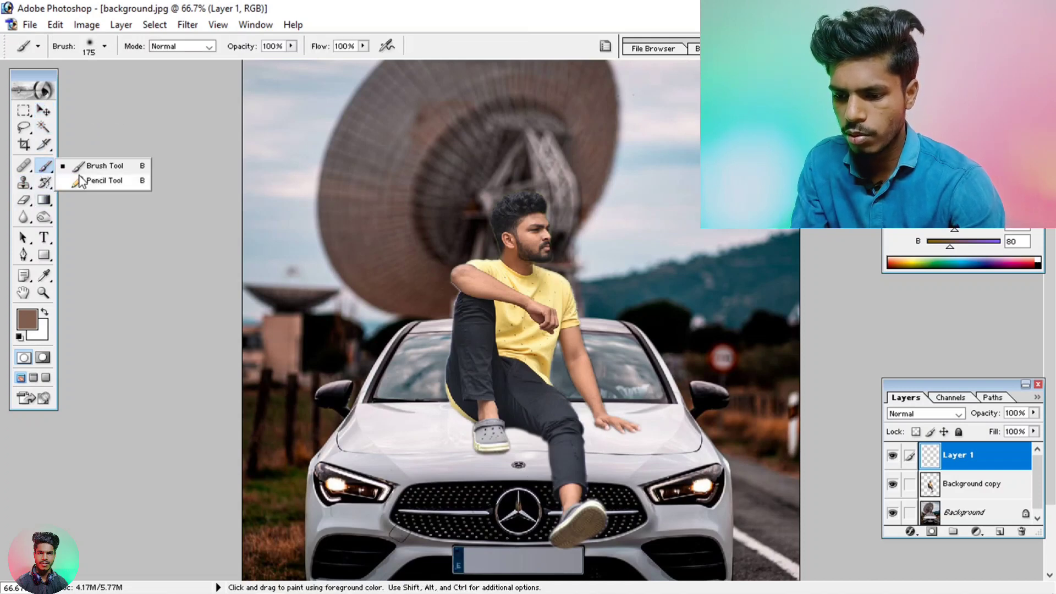
right_click(276, 243)
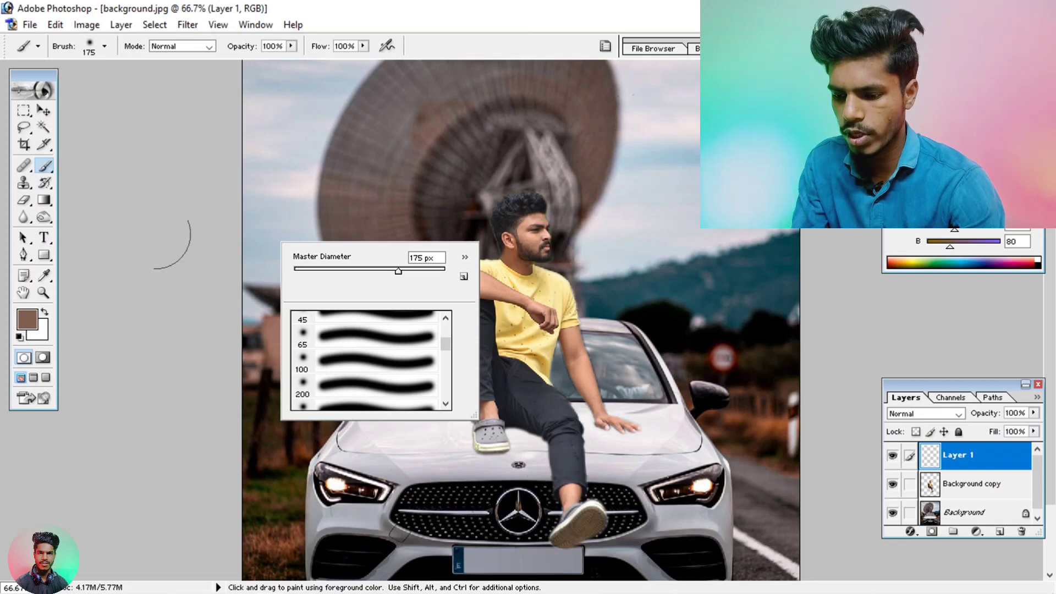
left_click(121, 250)
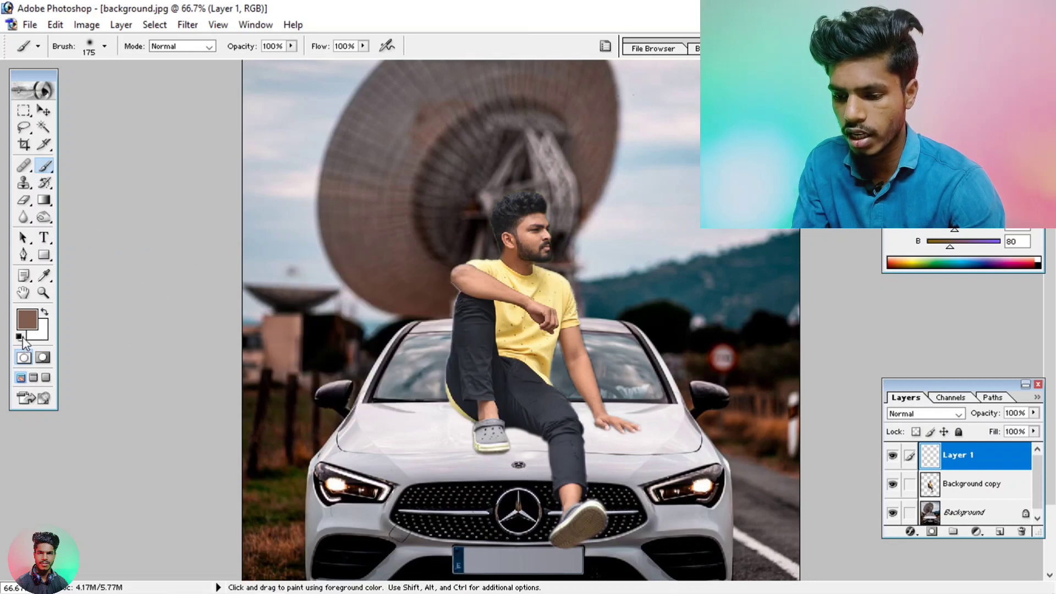
Set the foreground colour to black and paint a shadow on the hood by the leg
left_click(28, 318)
left_click_drag(379, 361, 337, 419)
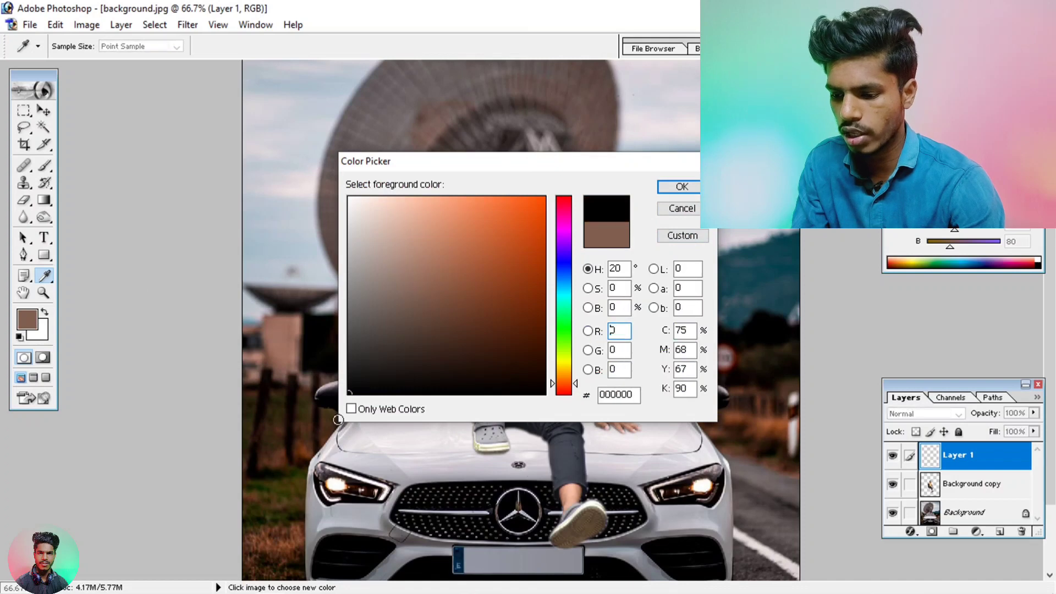
left_click(684, 184)
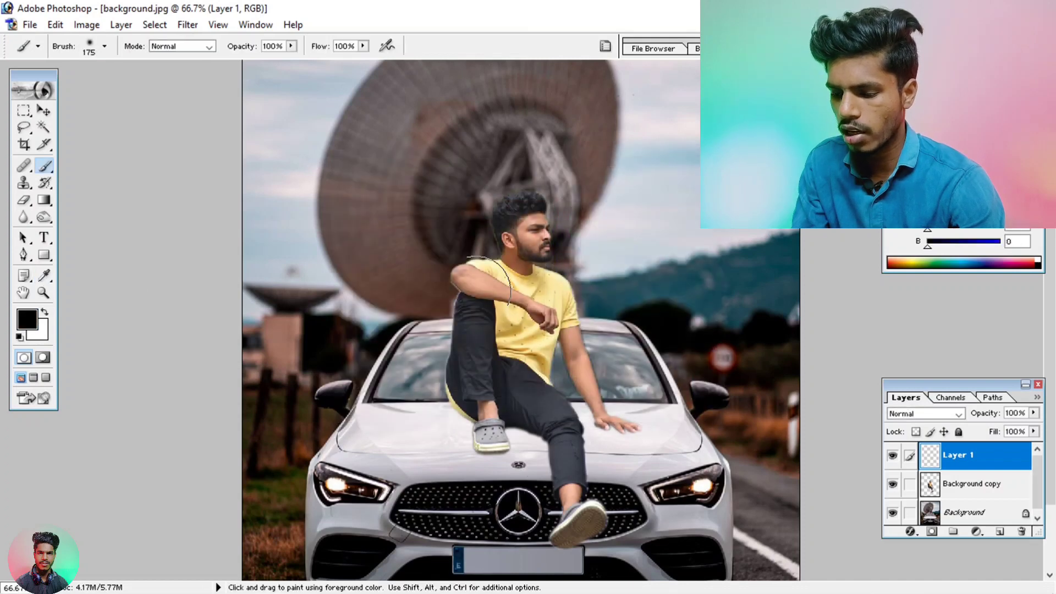
left_click_drag(413, 374, 357, 424)
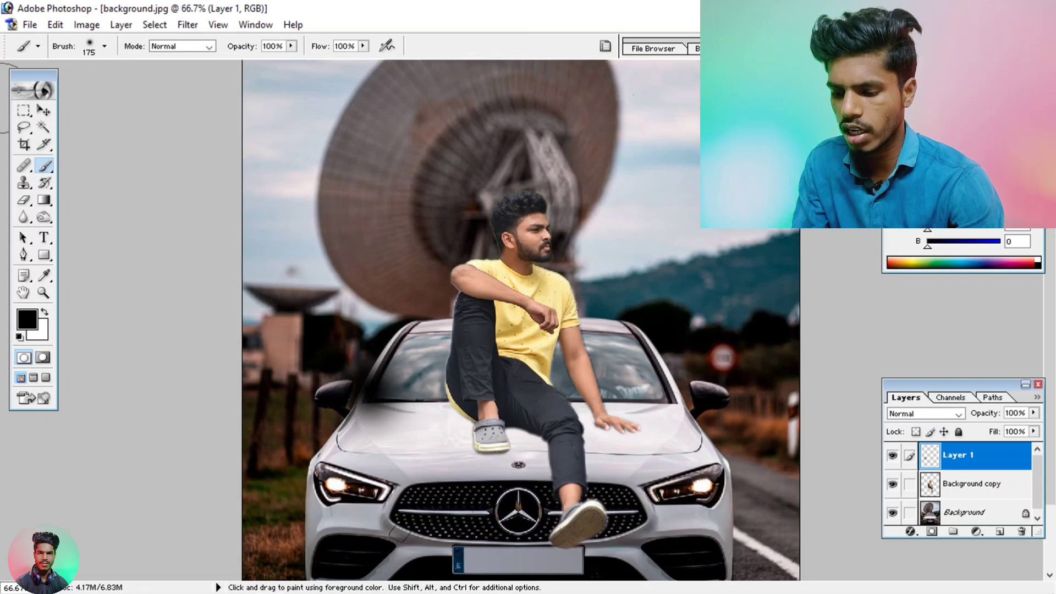
left_click(44, 111)
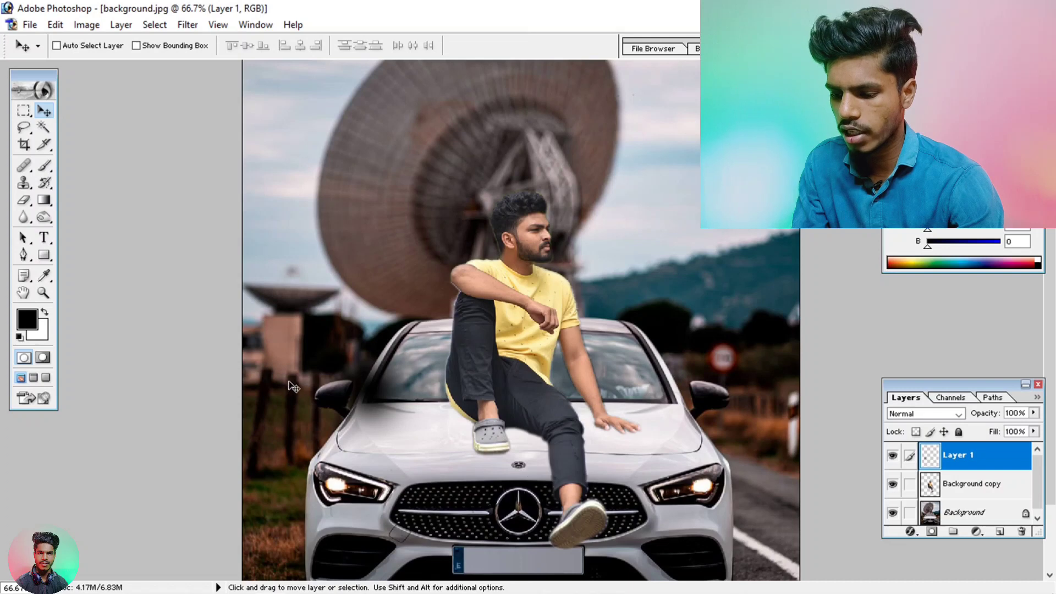
Move the shadow under the man's shoe and squash it vertically to about 60.9%
left_click_drag(377, 391, 501, 456)
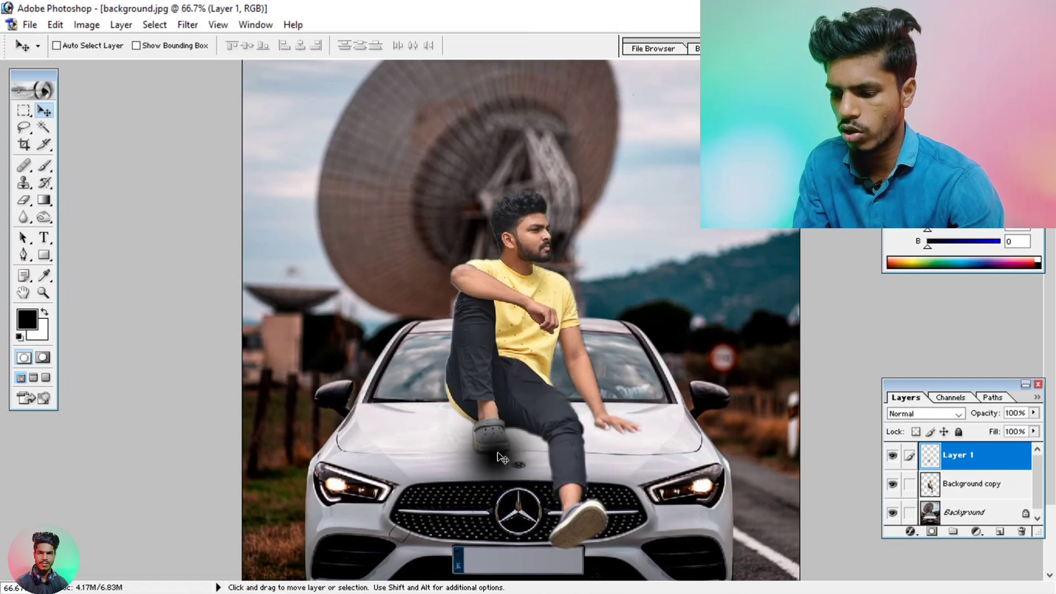
key("ctrl+t")
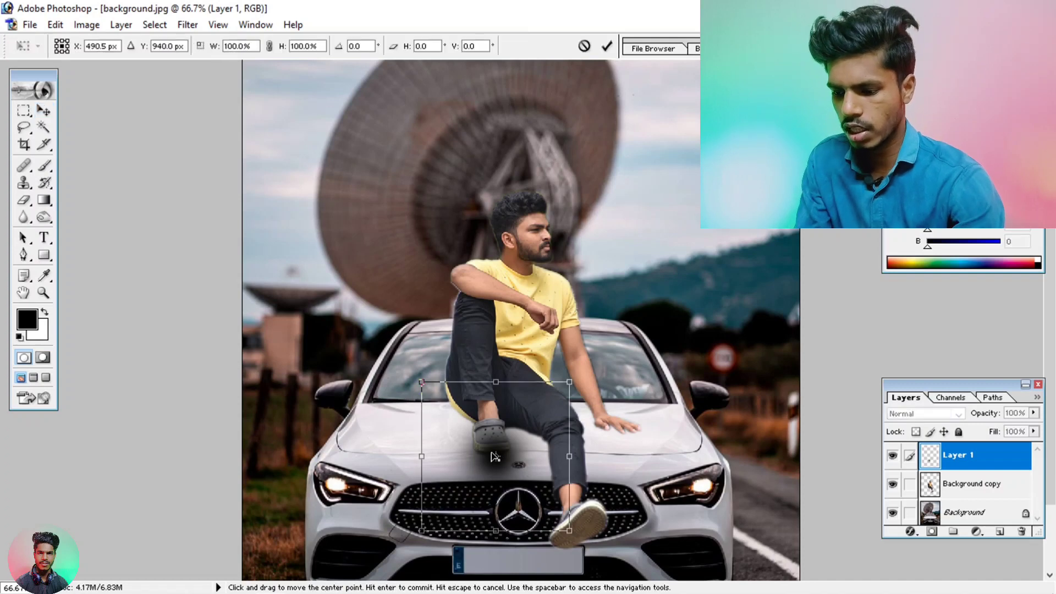
left_click_drag(495, 382, 492, 440)
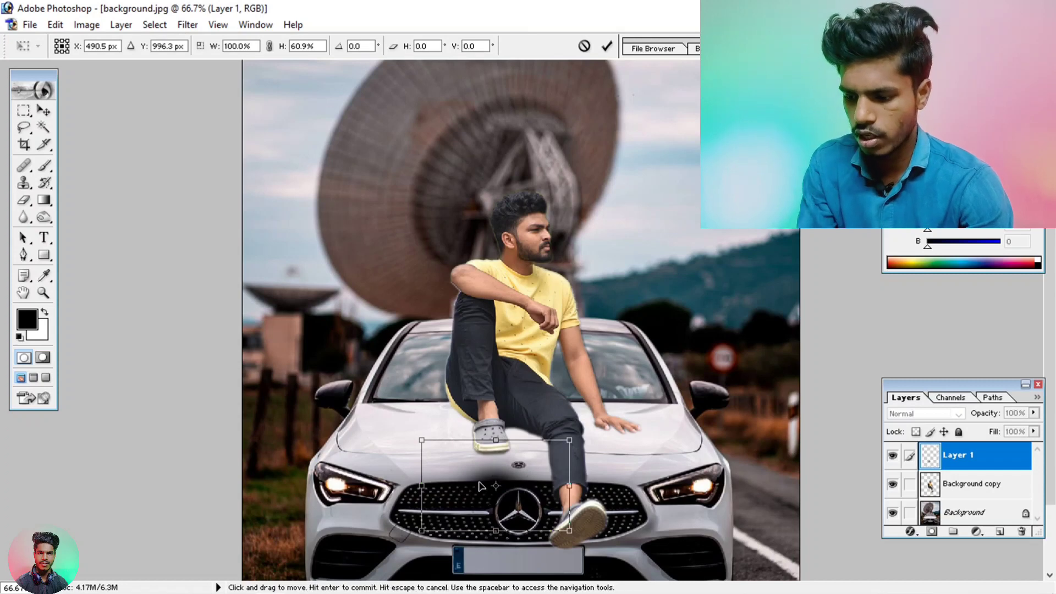
left_click_drag(492, 472, 484, 421)
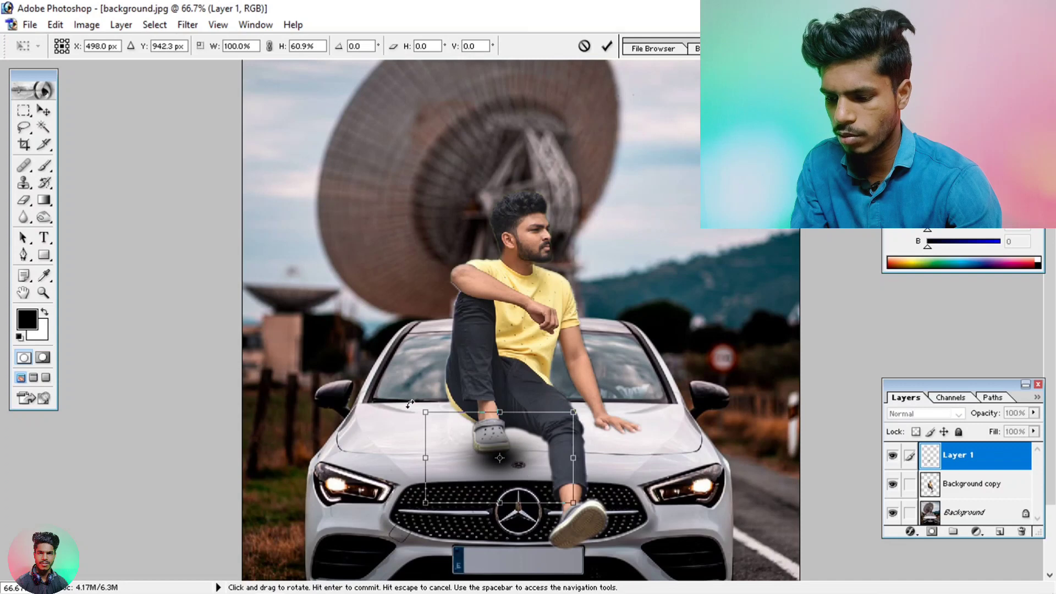
Rotate the shadow to about 47° along the hood, nudge it down-right, and commit
left_click_drag(410, 404, 457, 341)
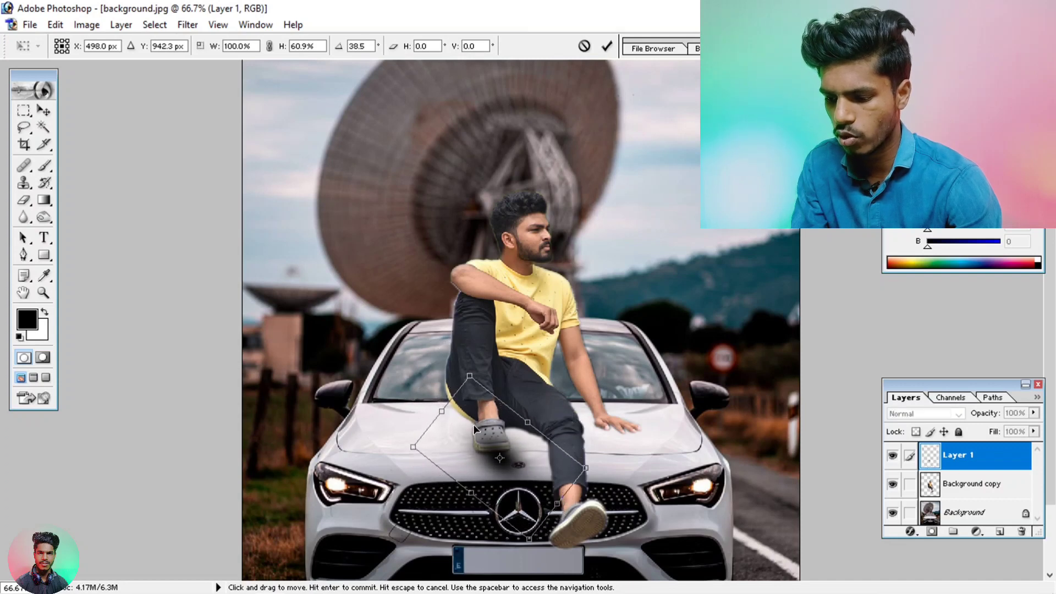
left_click_drag(473, 424, 472, 418)
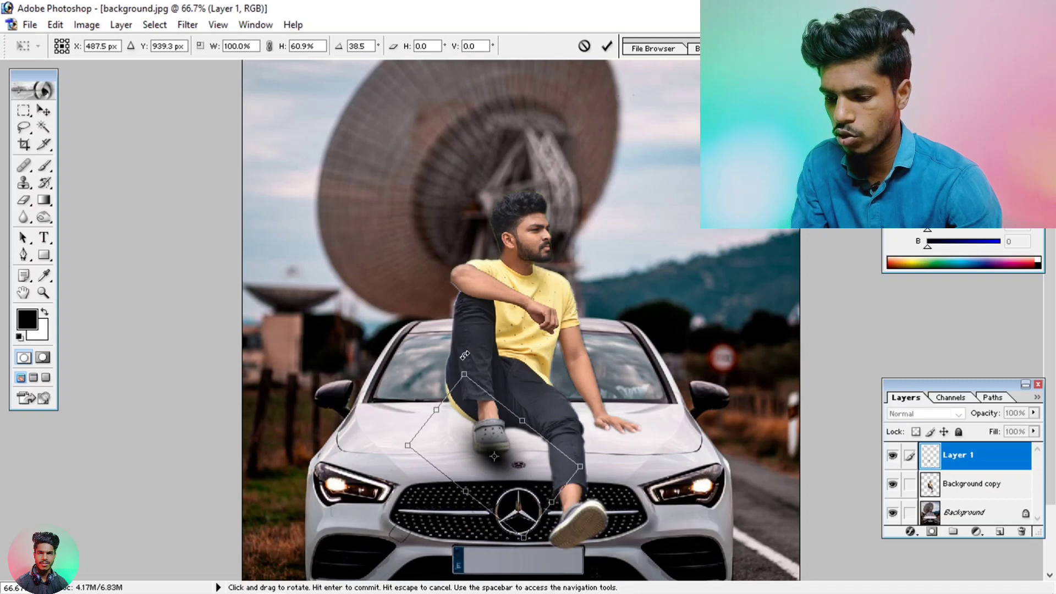
left_click_drag(459, 356, 472, 346)
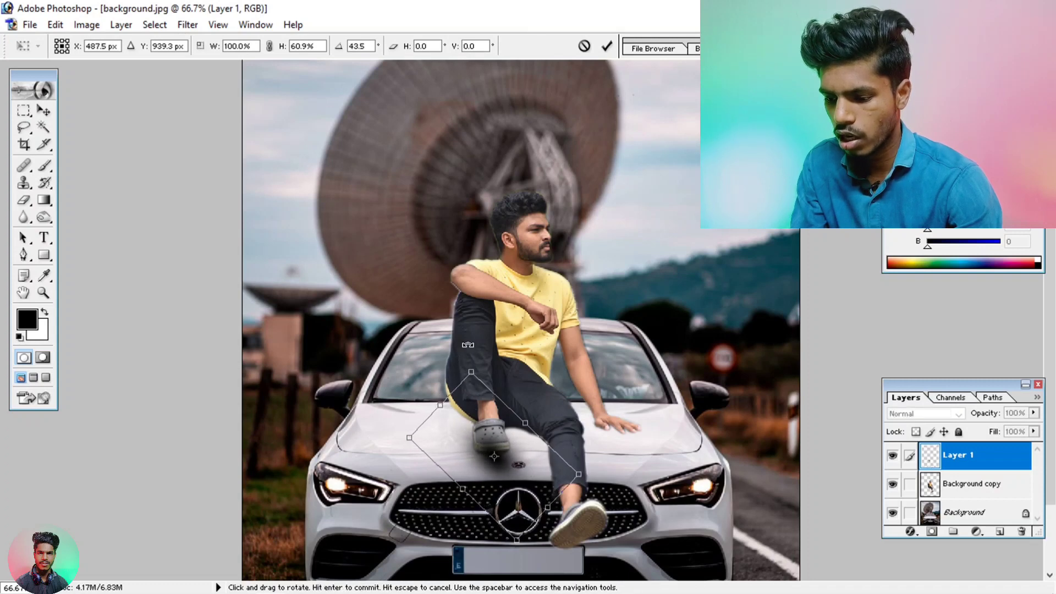
left_click_drag(477, 424, 481, 422)
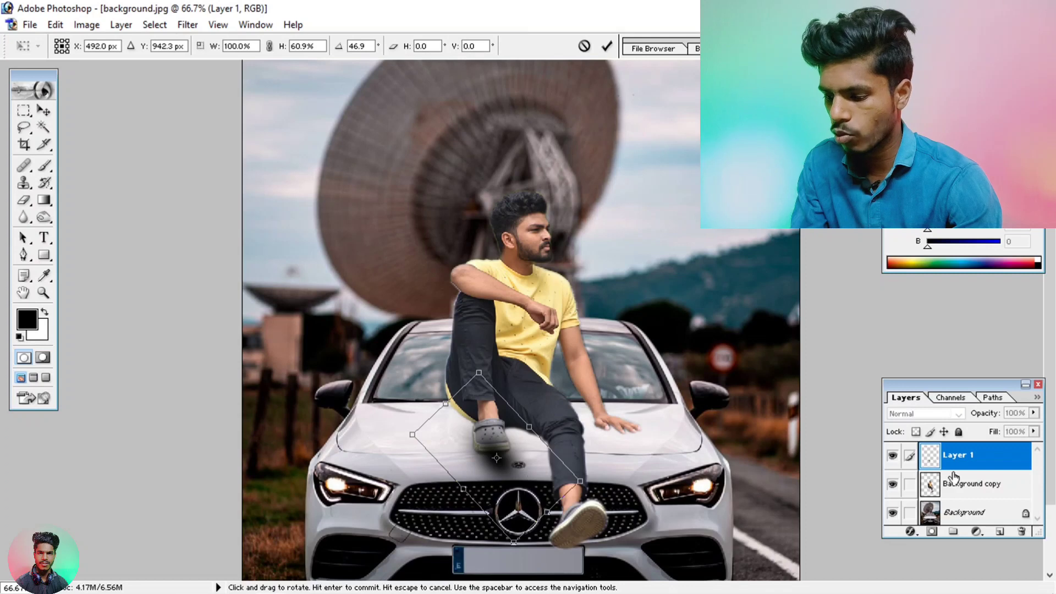
key("Return")
left_click(994, 460)
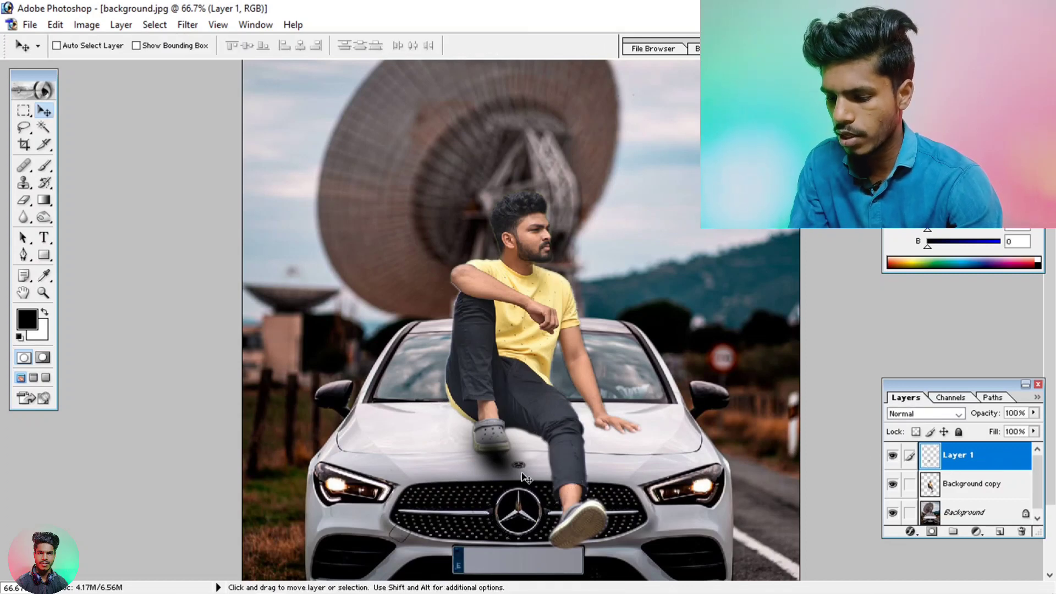
Move Layer 1 below the Background copy layer and lower its fill
left_click_drag(1007, 461, 993, 495)
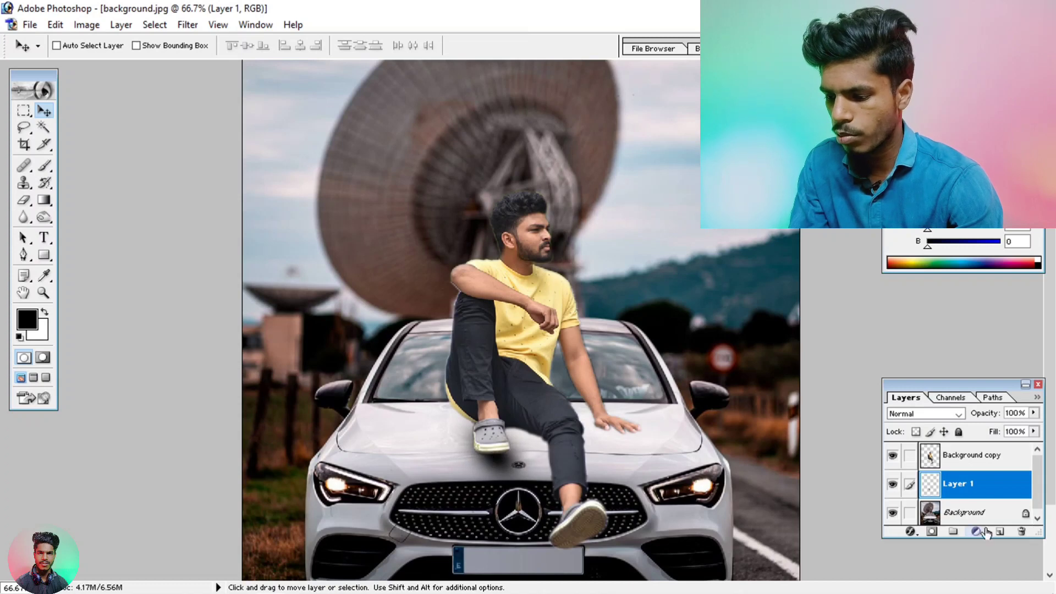
left_click(1034, 431)
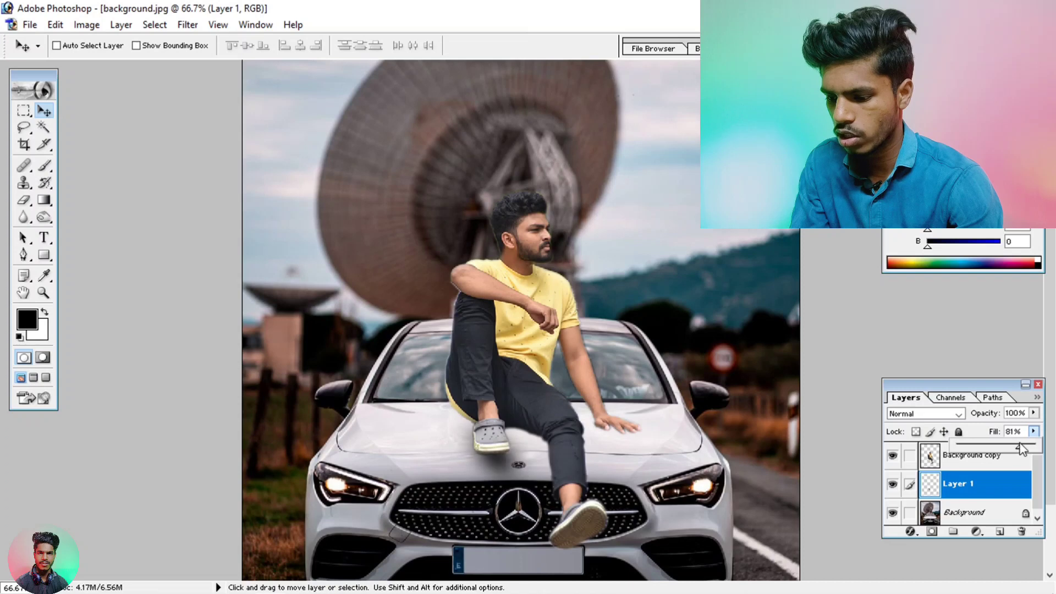
left_click_drag(1021, 449, 1021, 448)
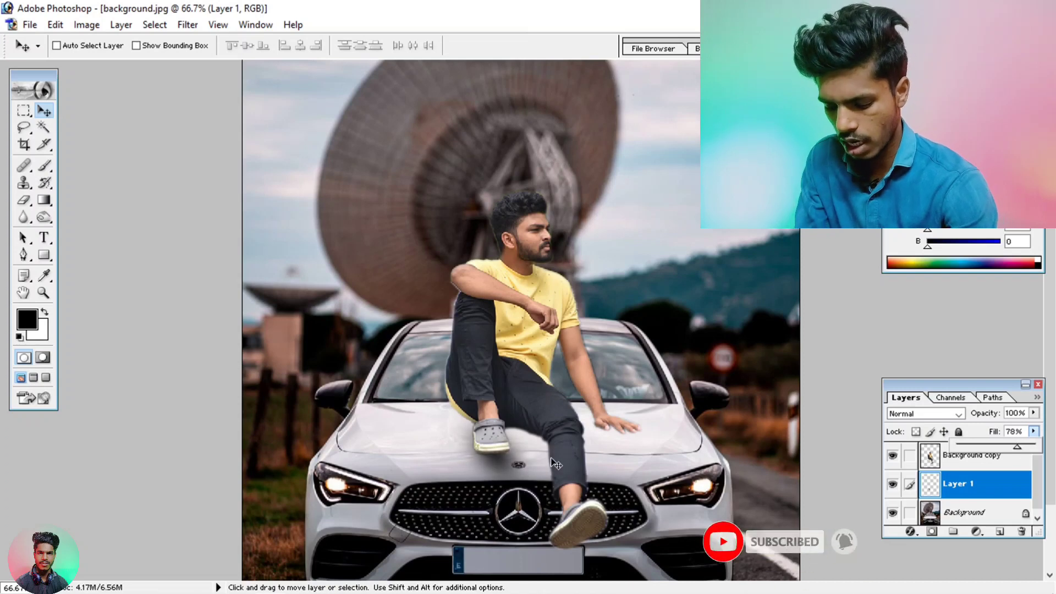
Widen, nudge and slightly tilt the shadow with Free Transform
key("ctrl+t")
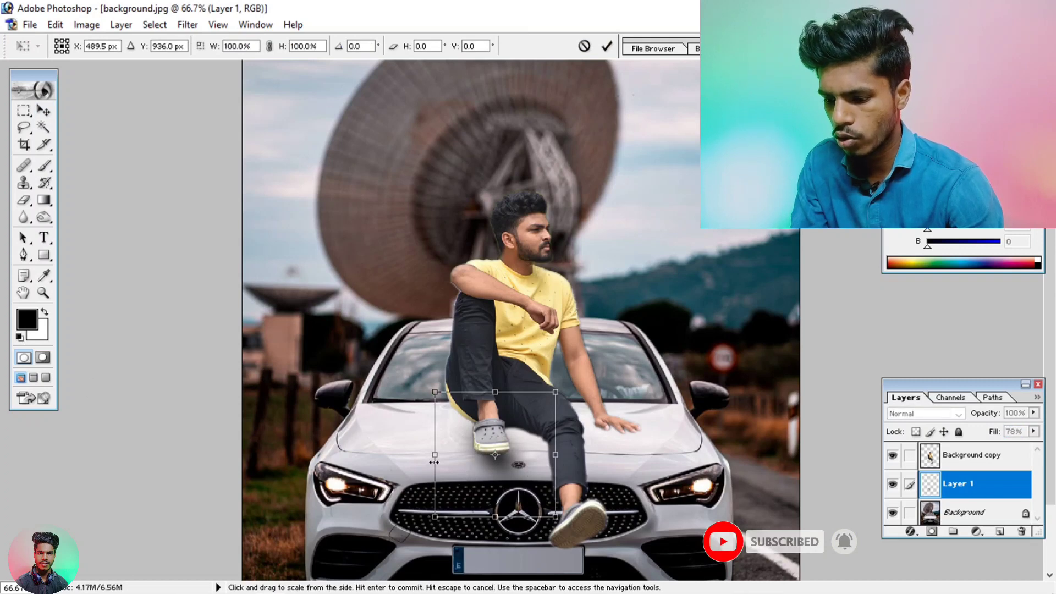
left_click_drag(435, 455, 427, 456)
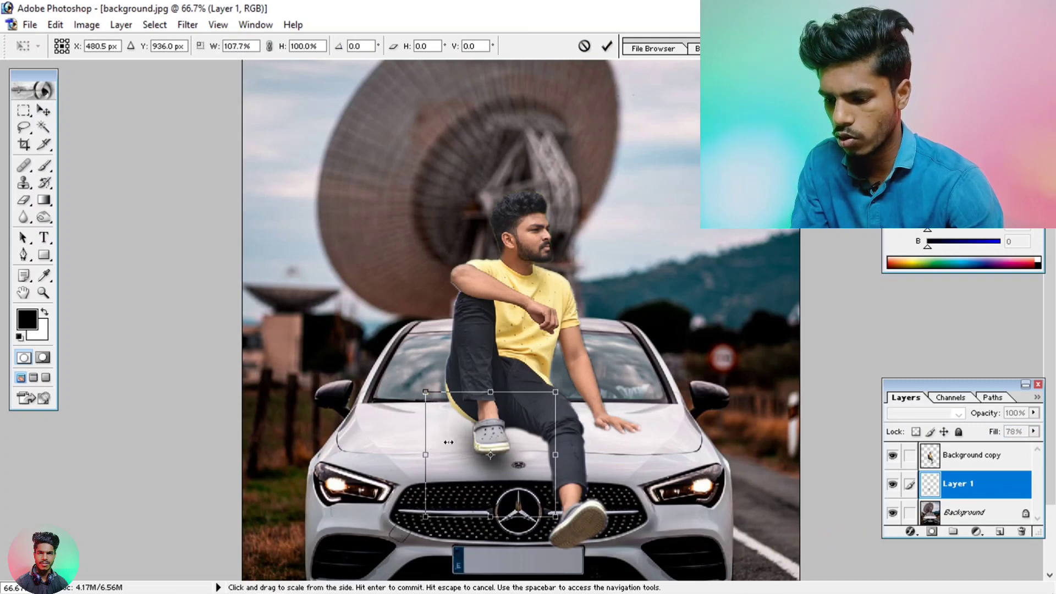
left_click_drag(458, 424, 463, 425)
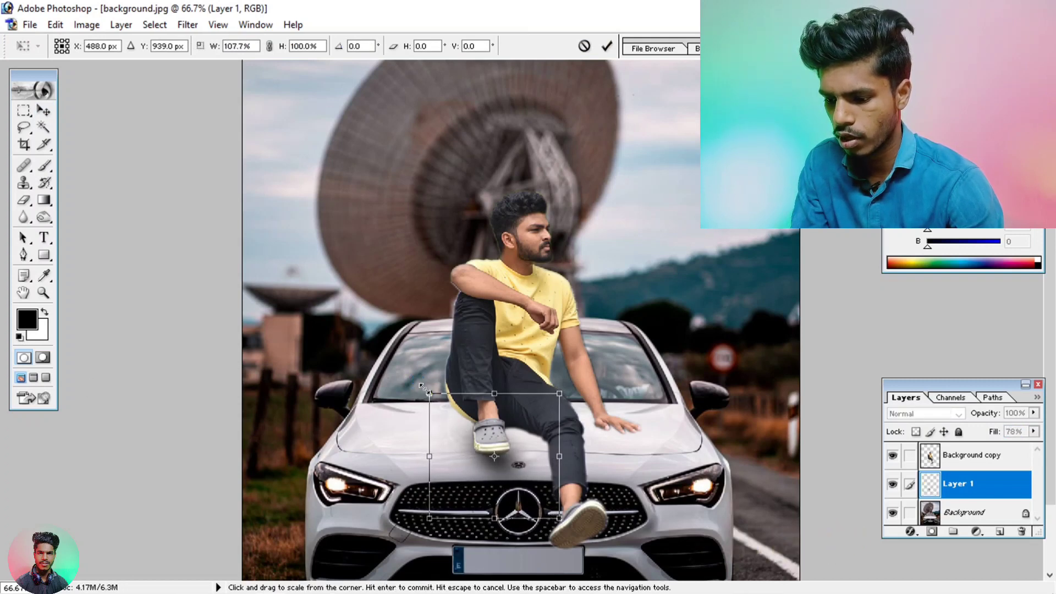
left_click_drag(425, 384, 416, 390)
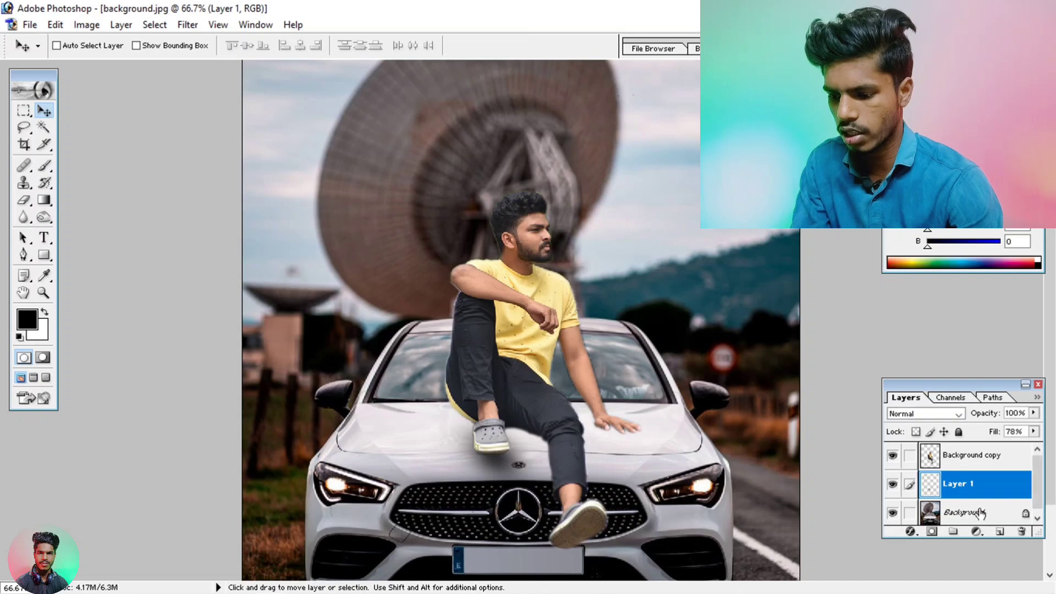
Settle the shadow fill at 83% and duplicate it under the man's hand
left_click(1034, 432)
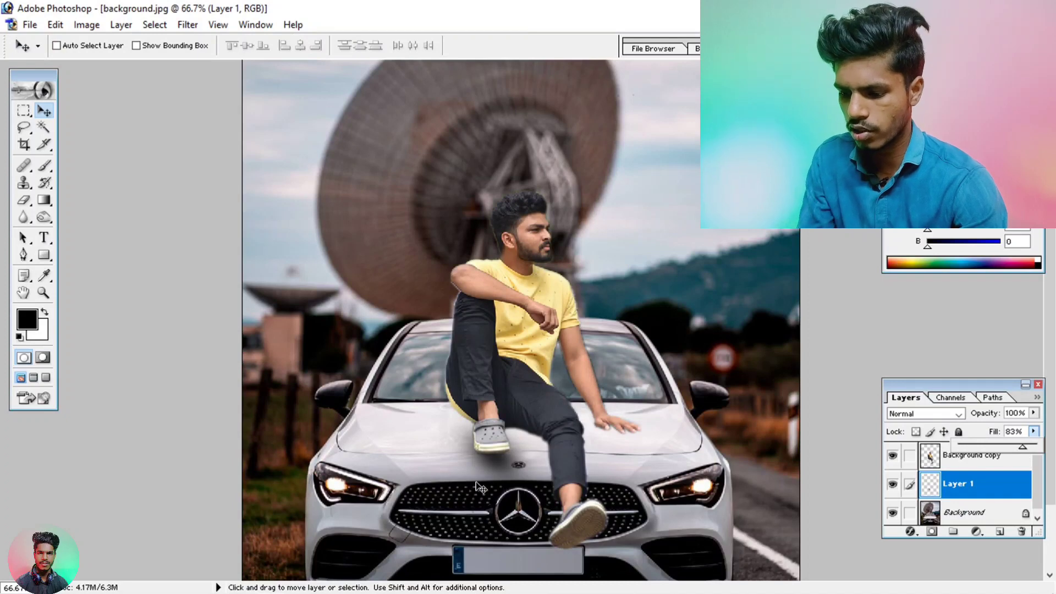
left_click(991, 501)
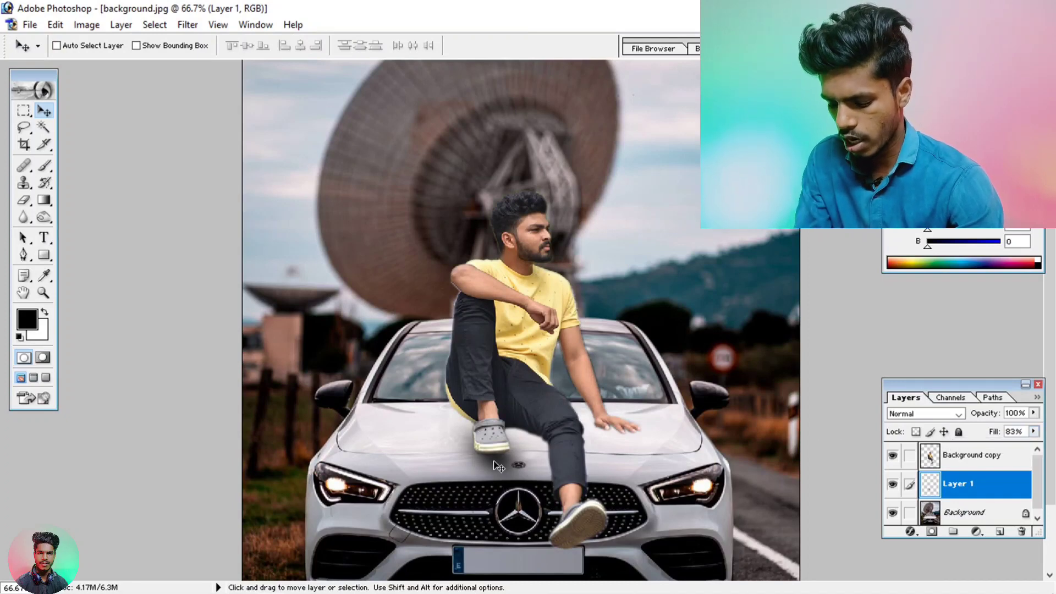
left_click_drag(498, 466, 606, 438)
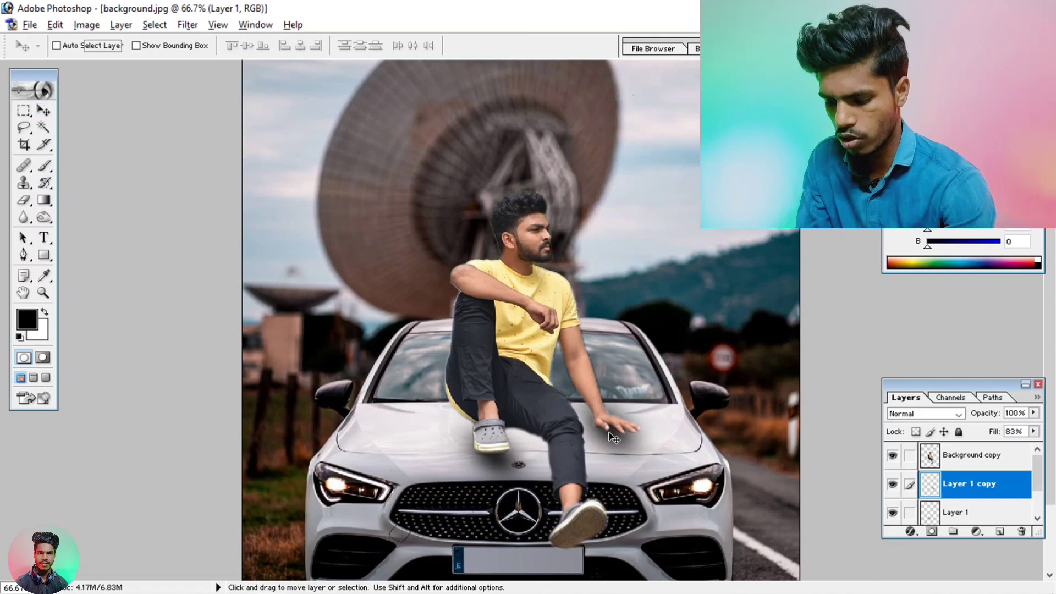
Shrink and reposition the copied shadow so it sits under the man's hand
key("ctrl+t")
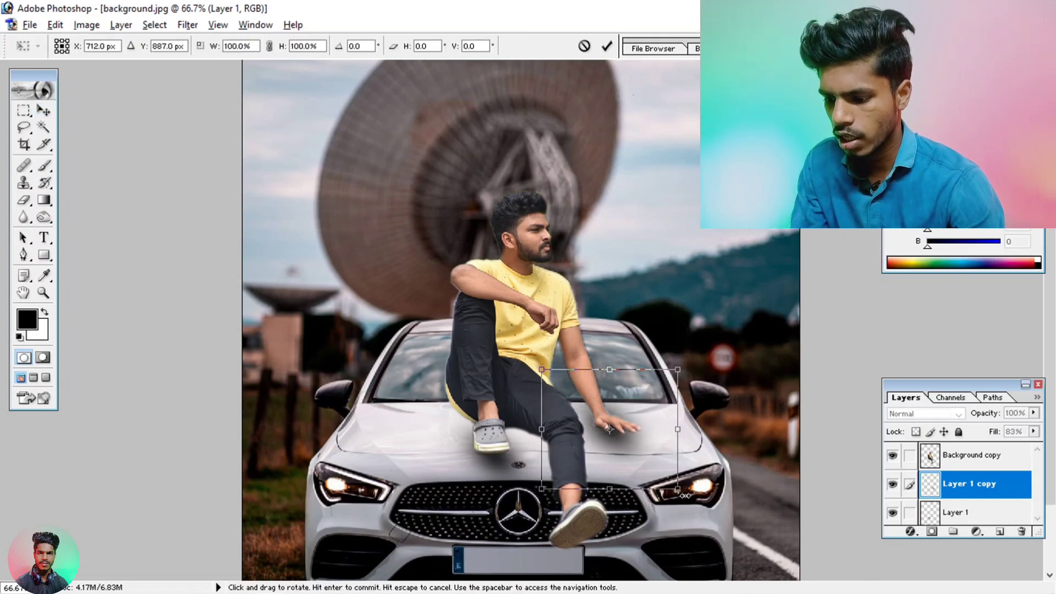
left_click_drag(677, 490, 656, 454)
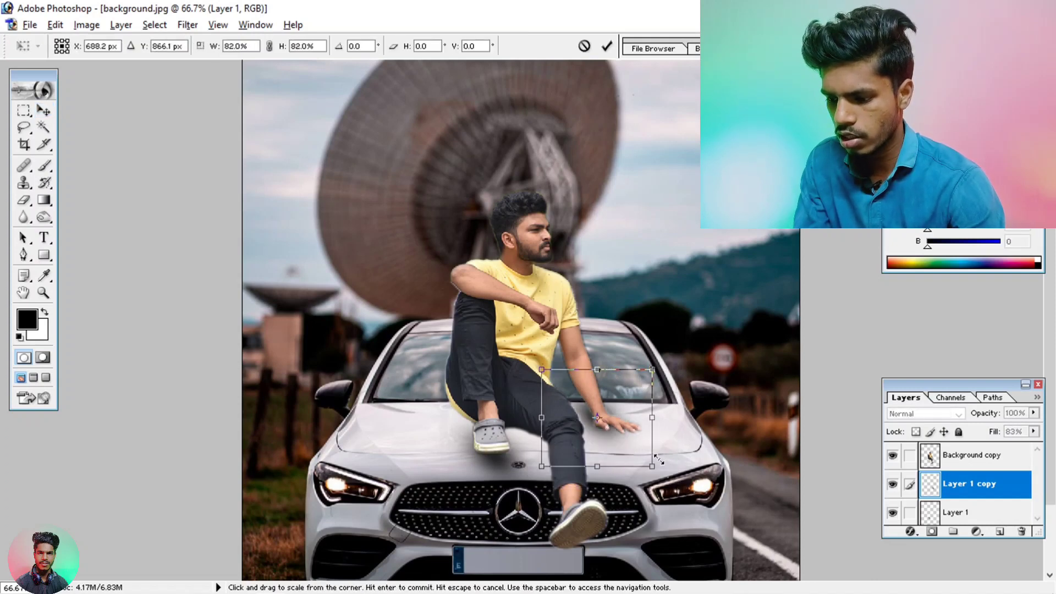
left_click_drag(573, 403, 584, 416)
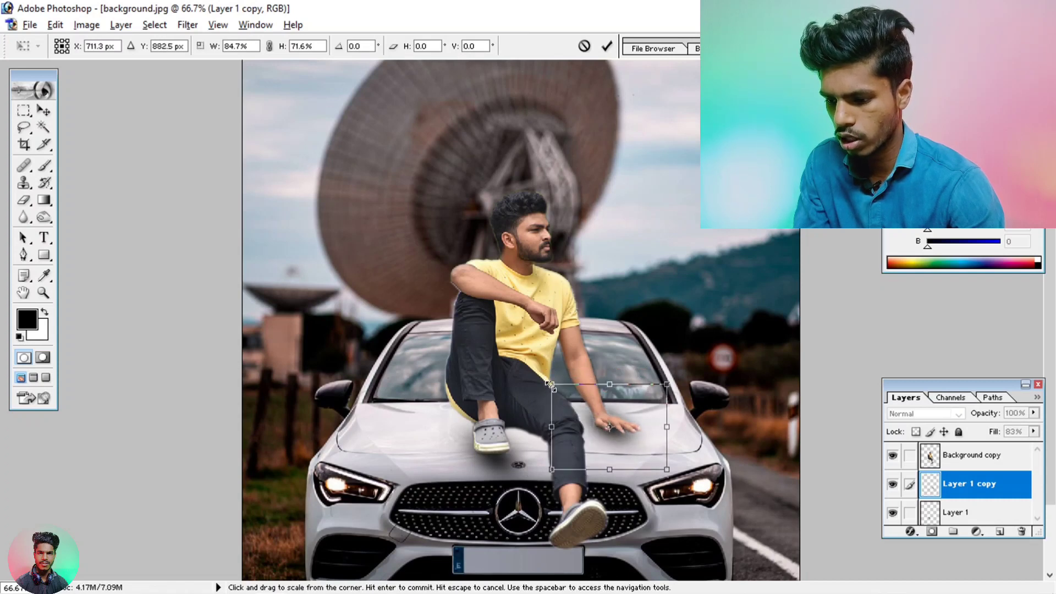
left_click_drag(551, 383, 568, 396)
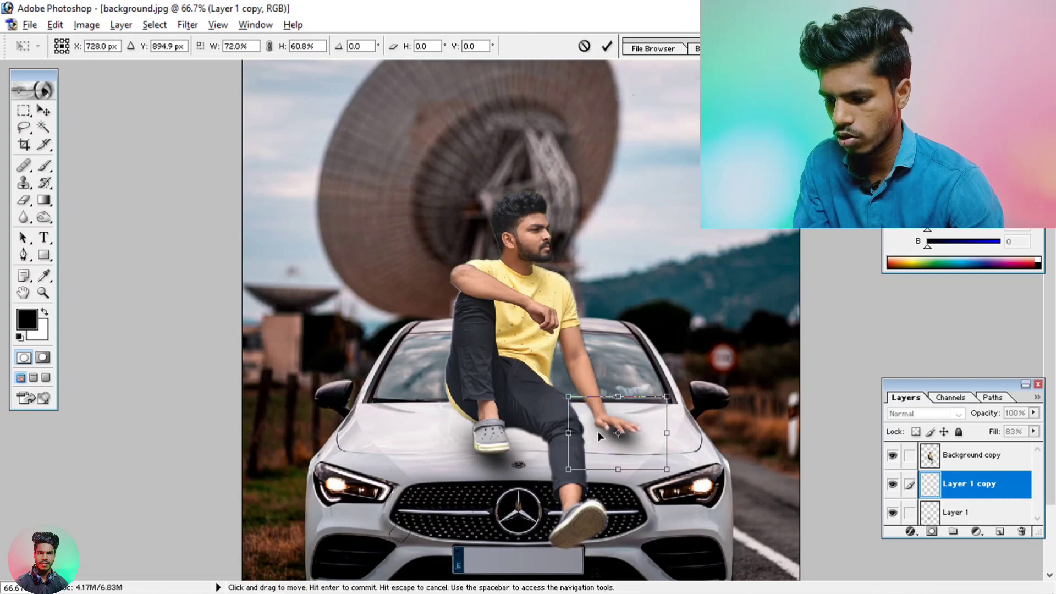
left_click_drag(599, 432, 594, 429)
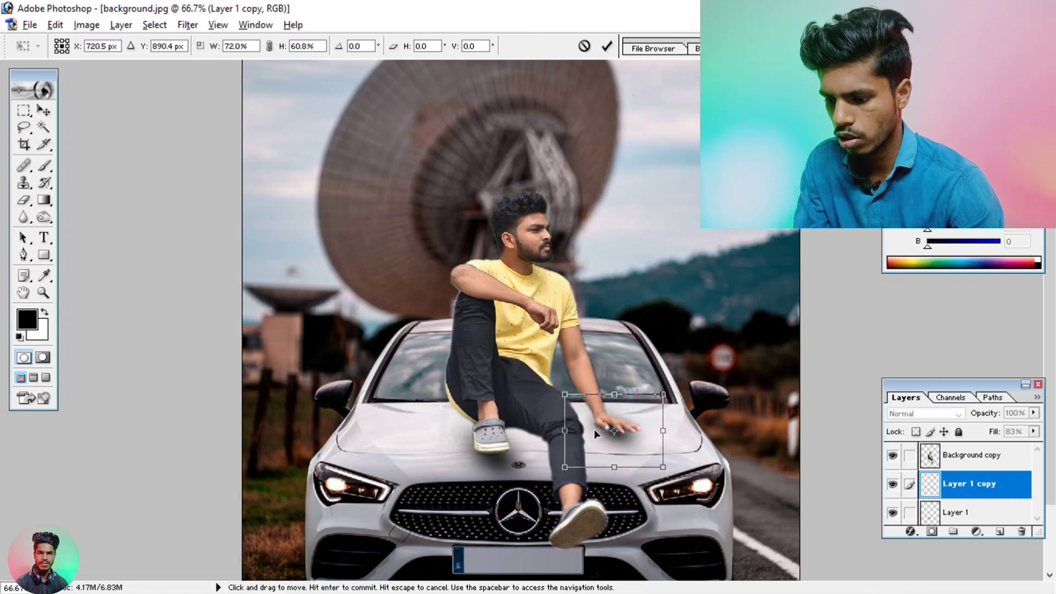
key("Return")
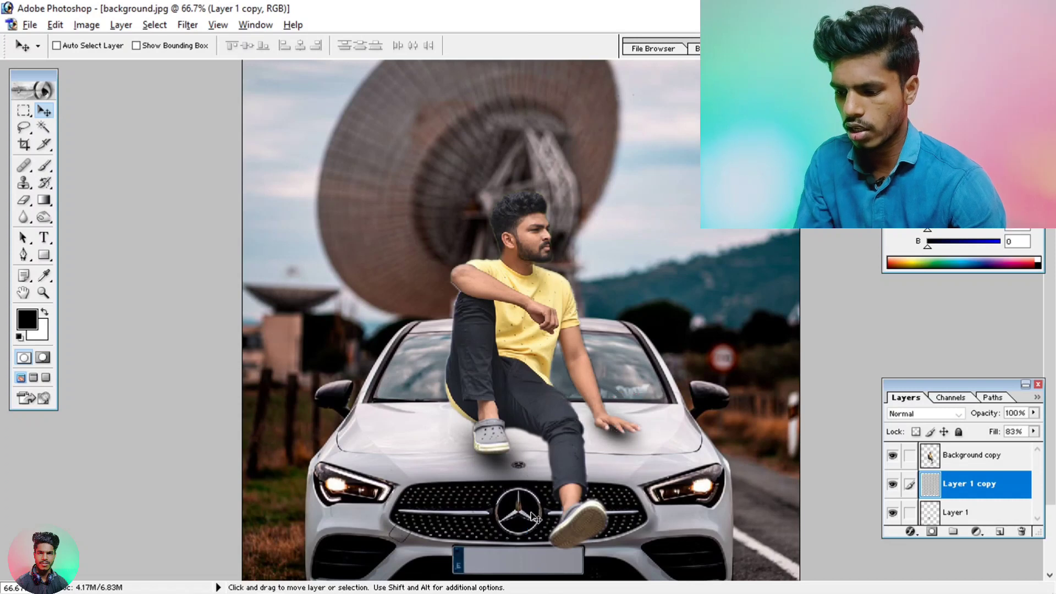
Fade the hand shadow to 64% fill and add a Hue/Saturation adjustment layer
left_click(1034, 431)
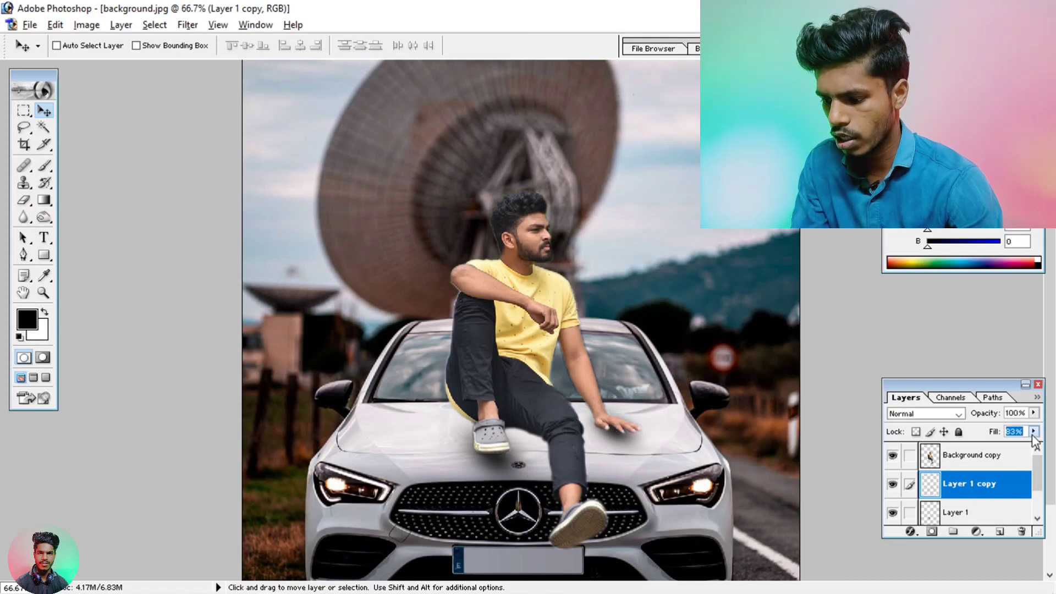
left_click_drag(1022, 447, 1011, 449)
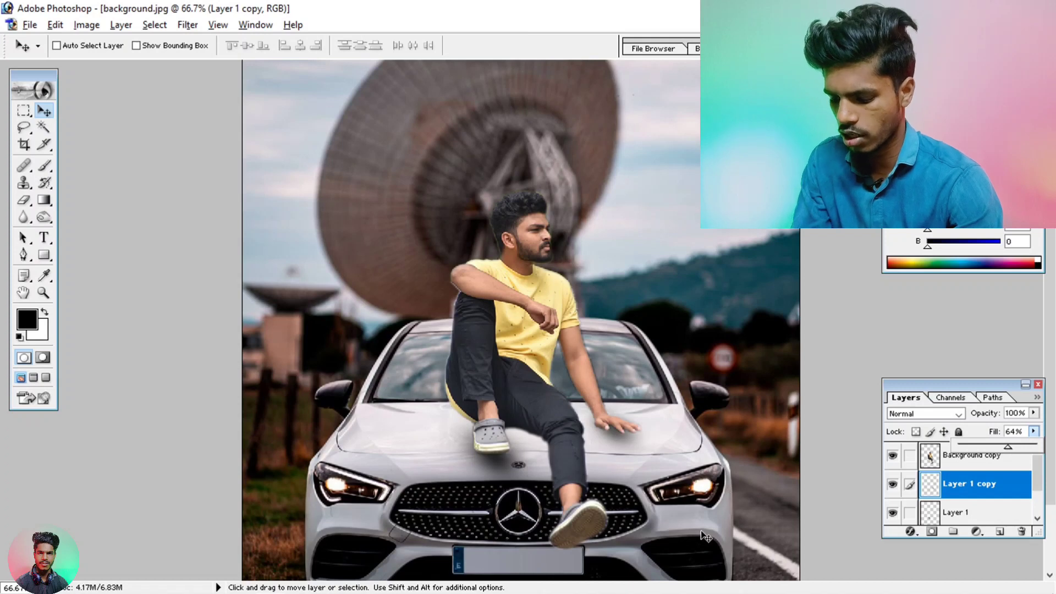
key("ctrl+minus")
left_click(976, 531)
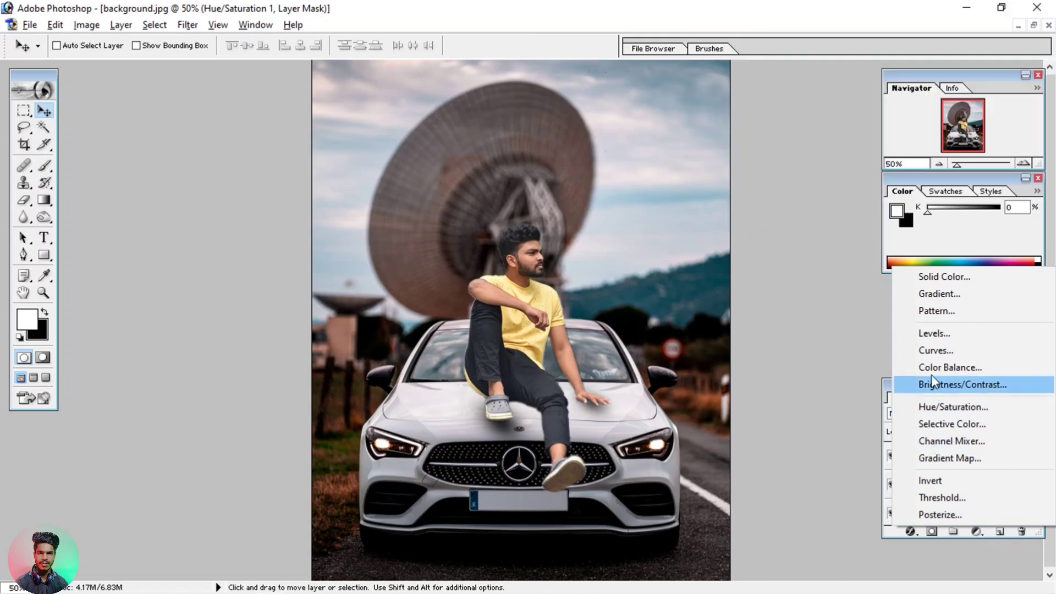
Add a Color Balance adjustment layer and zoom in on the man
left_click(934, 369)
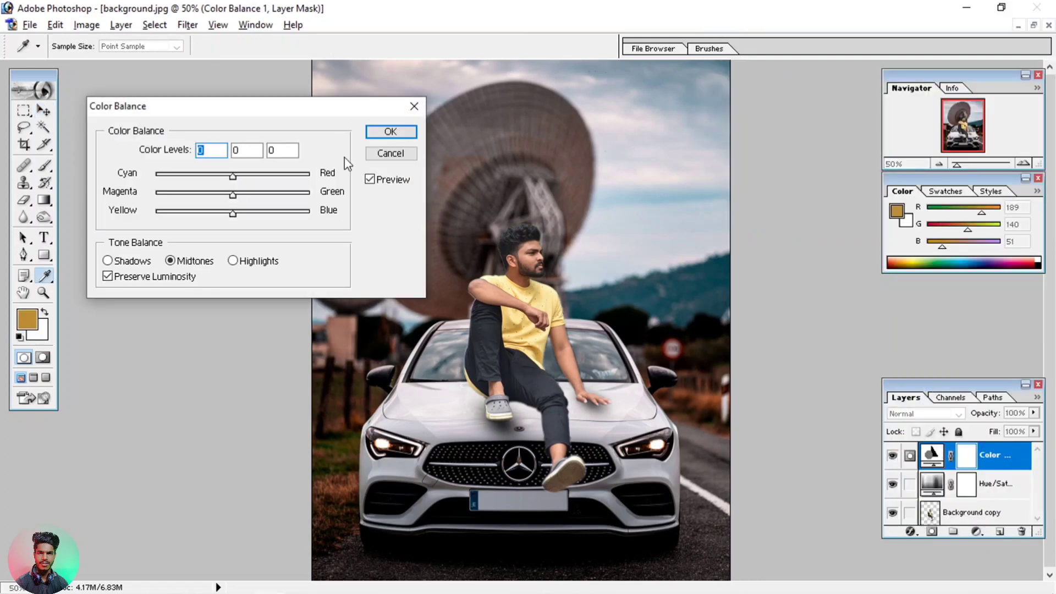
key("ctrl+plus")
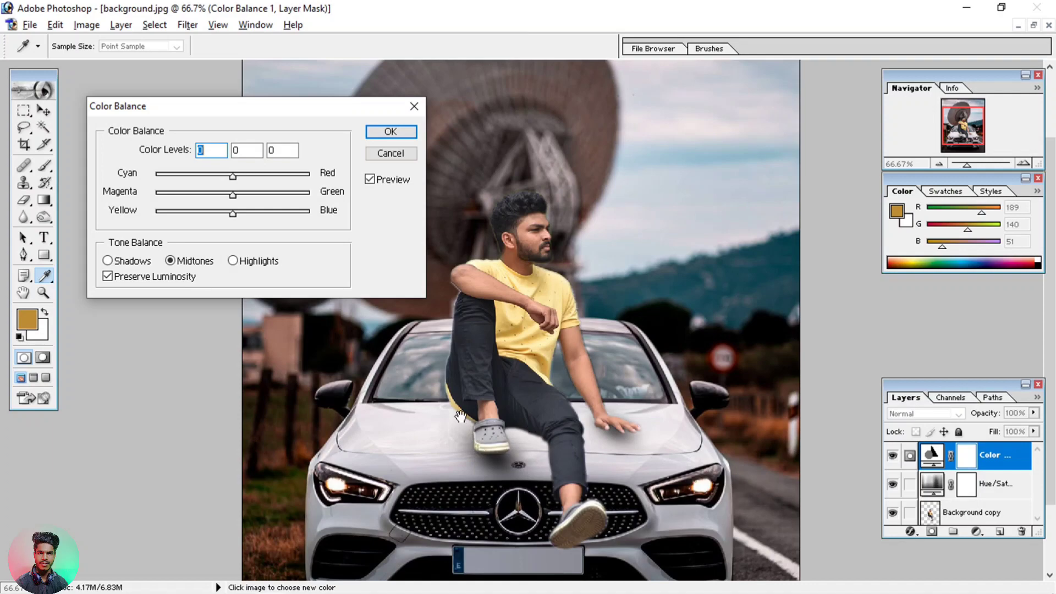
left_click_drag(461, 416, 612, 356)
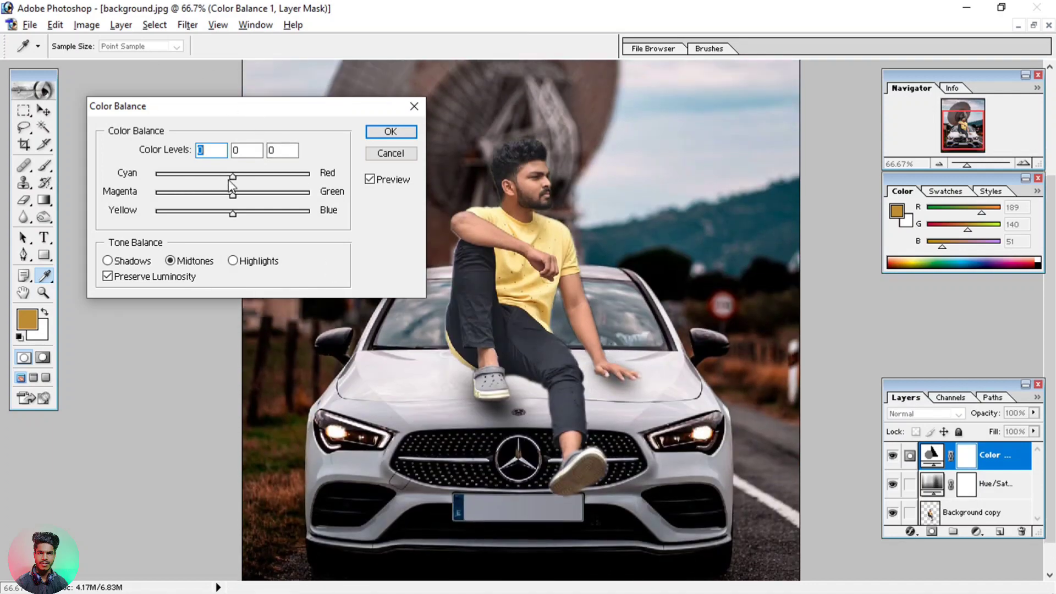
left_click(187, 25)
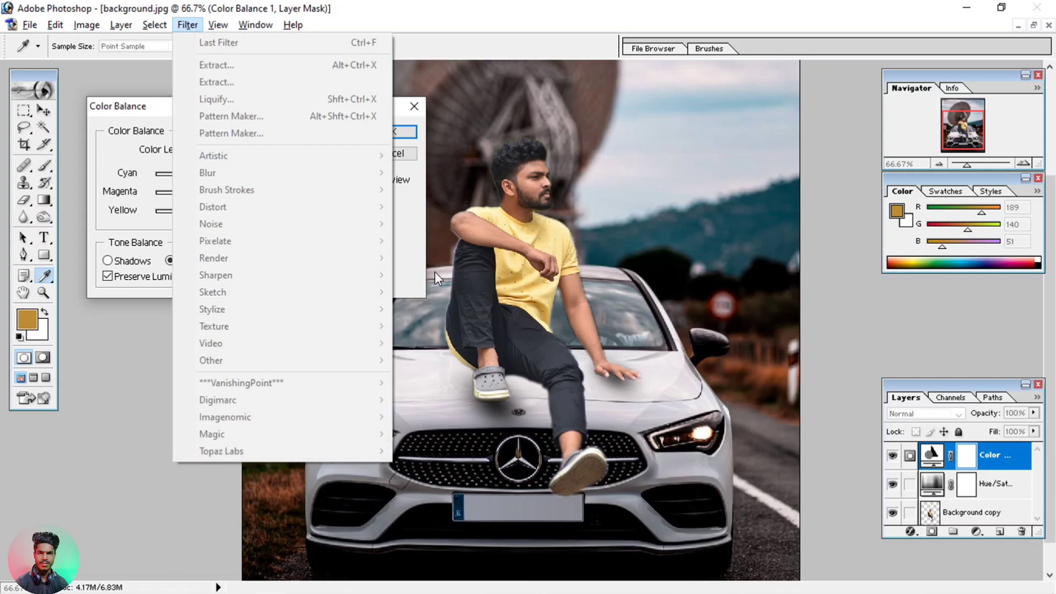
left_click(423, 49)
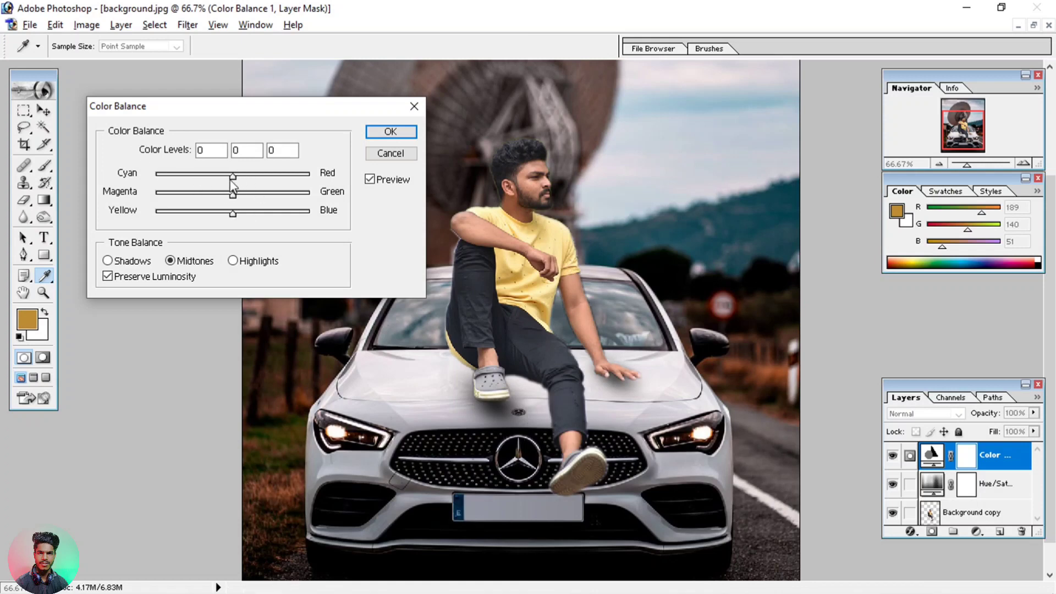
Shift the midtone color levels, then set the shadows to -13, -2, +1
mouse_move(232, 177)
left_mouse_down()
mouse_move(226, 194)
mouse_move(245, 199)
left_mouse_up()
mouse_move(251, 203)
left_mouse_down()
mouse_move(227, 202)
mouse_move(238, 195)
mouse_move(249, 220)
mouse_move(220, 217)
left_mouse_up()
key("ctrl+minus")
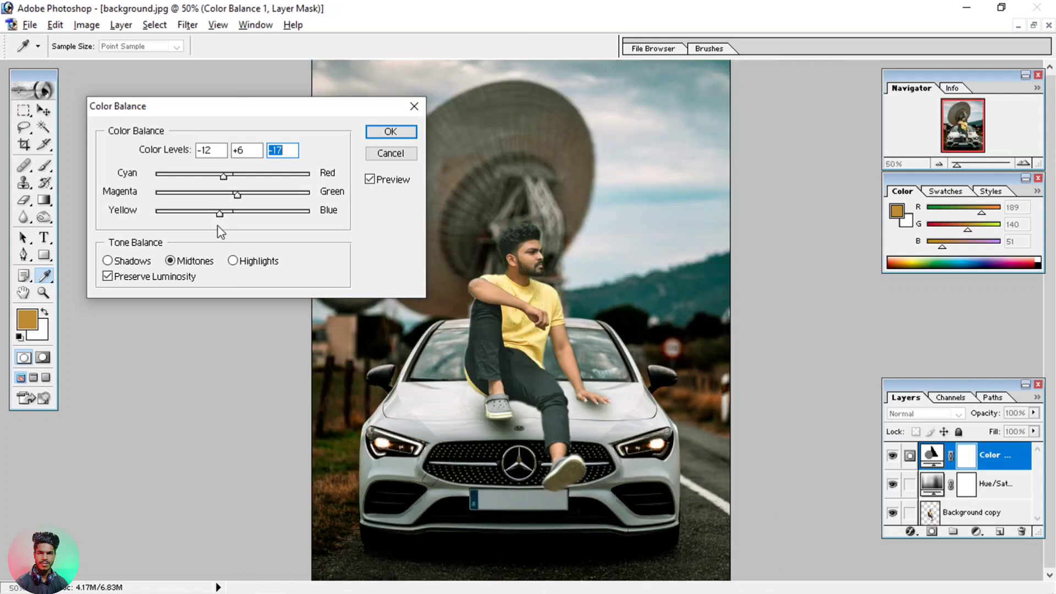
mouse_move(211, 219)
left_mouse_down()
mouse_move(234, 218)
mouse_move(218, 219)
left_mouse_up()
left_click(108, 261)
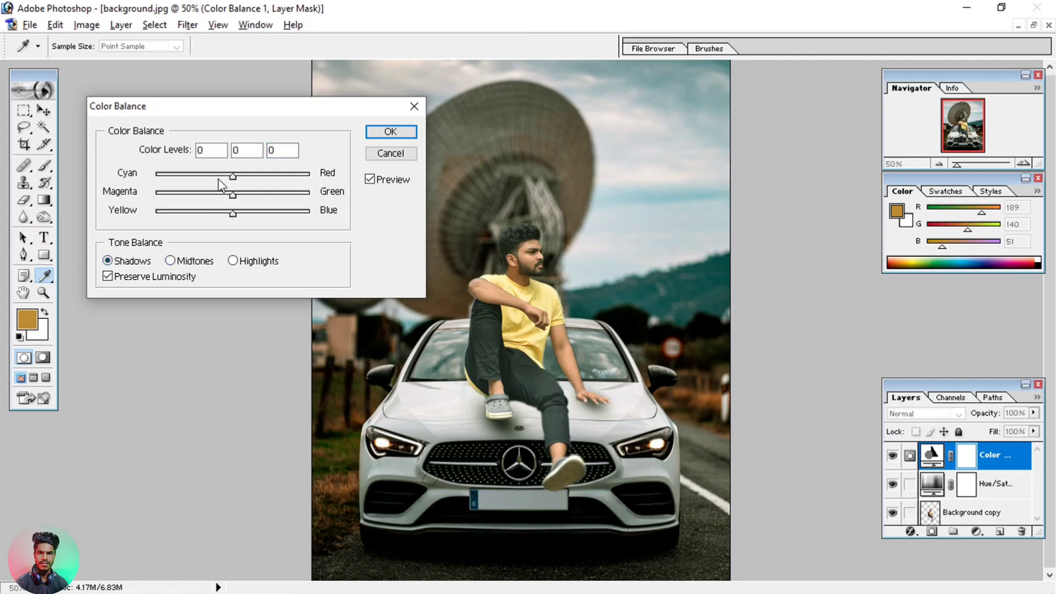
mouse_move(230, 185)
left_mouse_down()
mouse_move(224, 215)
mouse_move(241, 220)
left_mouse_up()
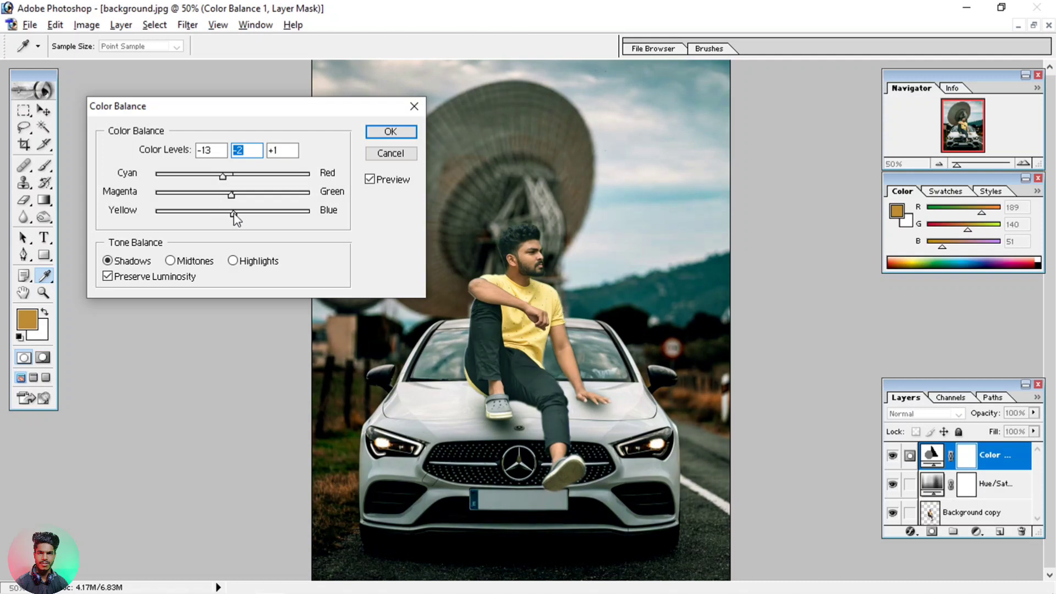
Confirm the Color Balance, stamp all visible layers onto a new top layer, and set its fill to 0%
left_click(391, 133)
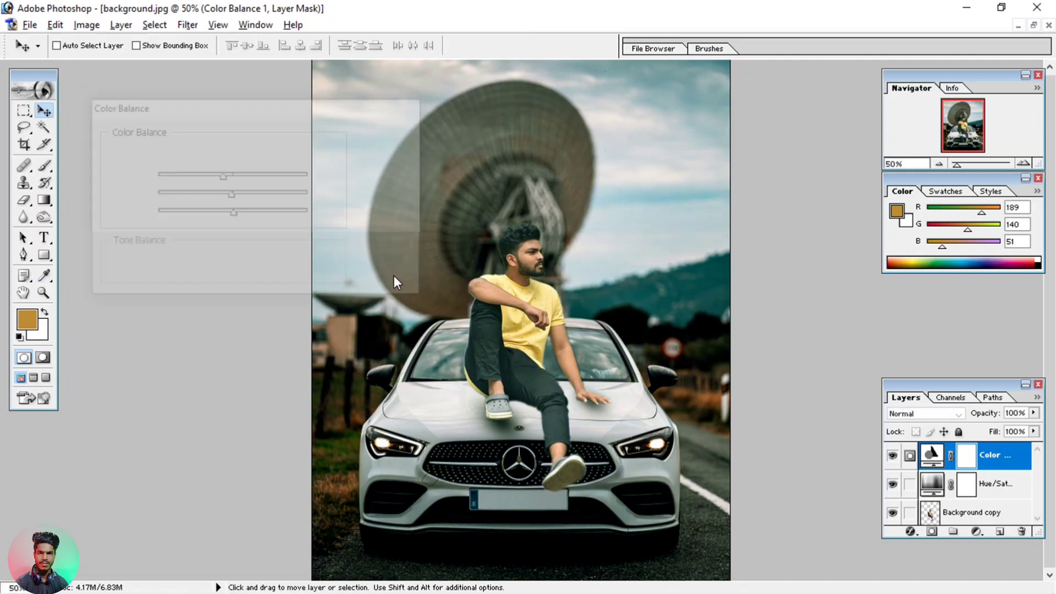
key("ctrl+j")
key("e")
key("d")
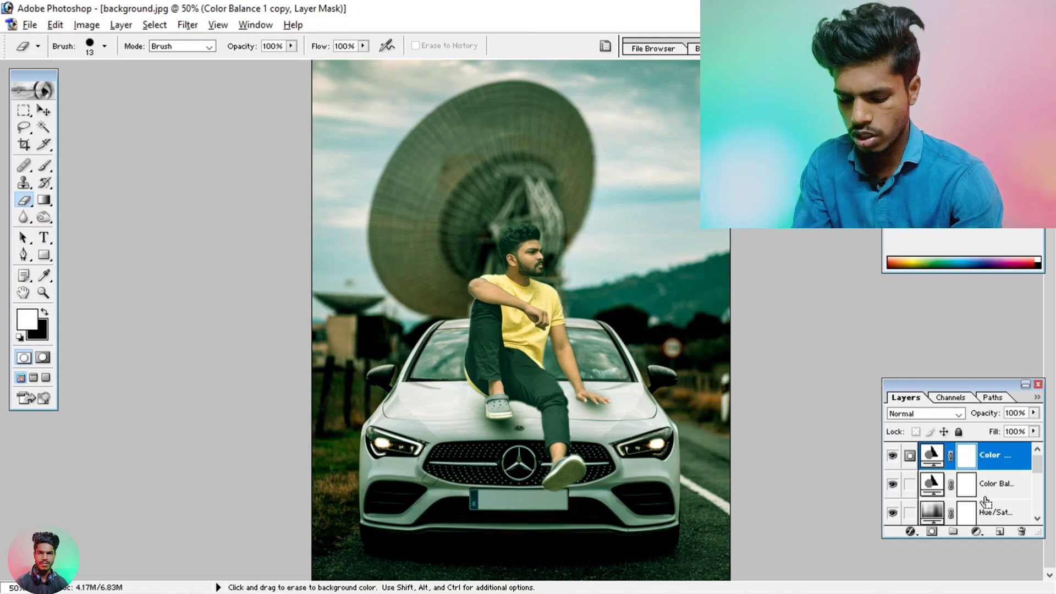
key("ctrl+alt+shift+e")
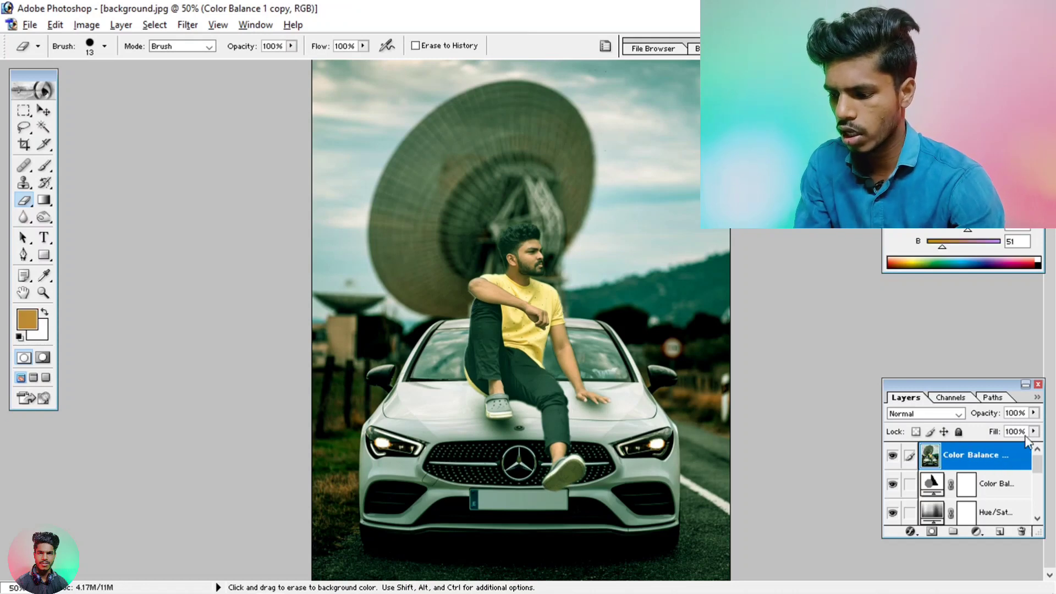
left_click(1035, 431)
left_click_drag(1034, 446, 932, 467)
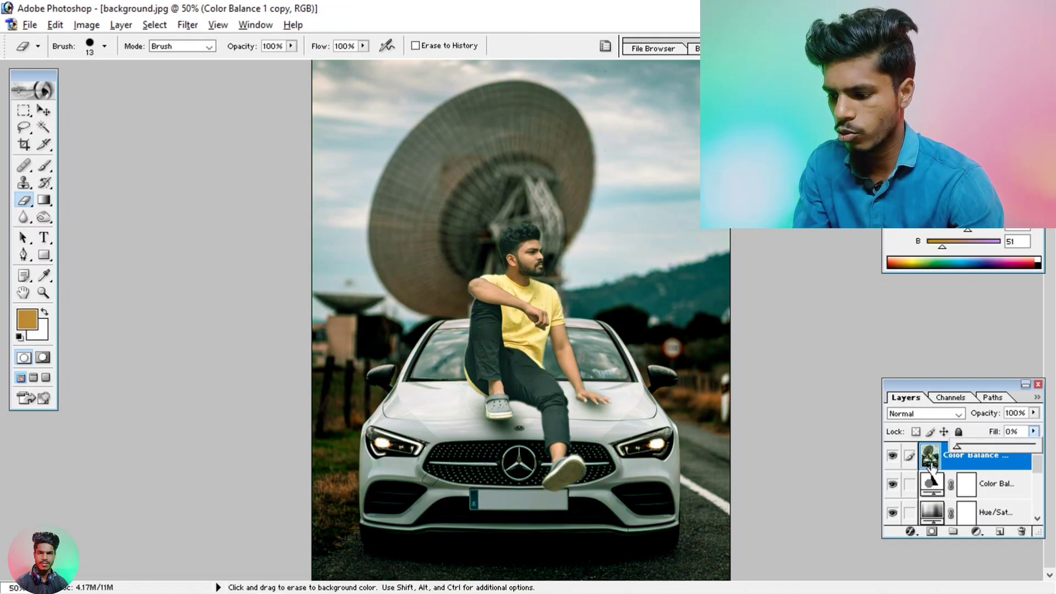
Apply a High Pass filter with a 0.7-pixel radius to the stamped layer
left_click(188, 24)
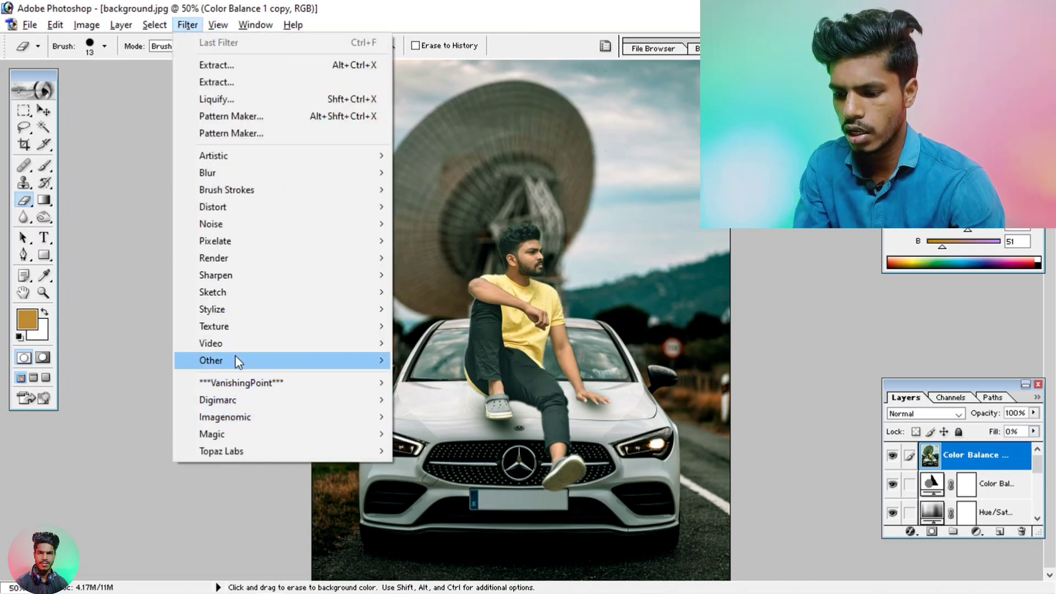
mouse_move(211, 361)
left_click(427, 379)
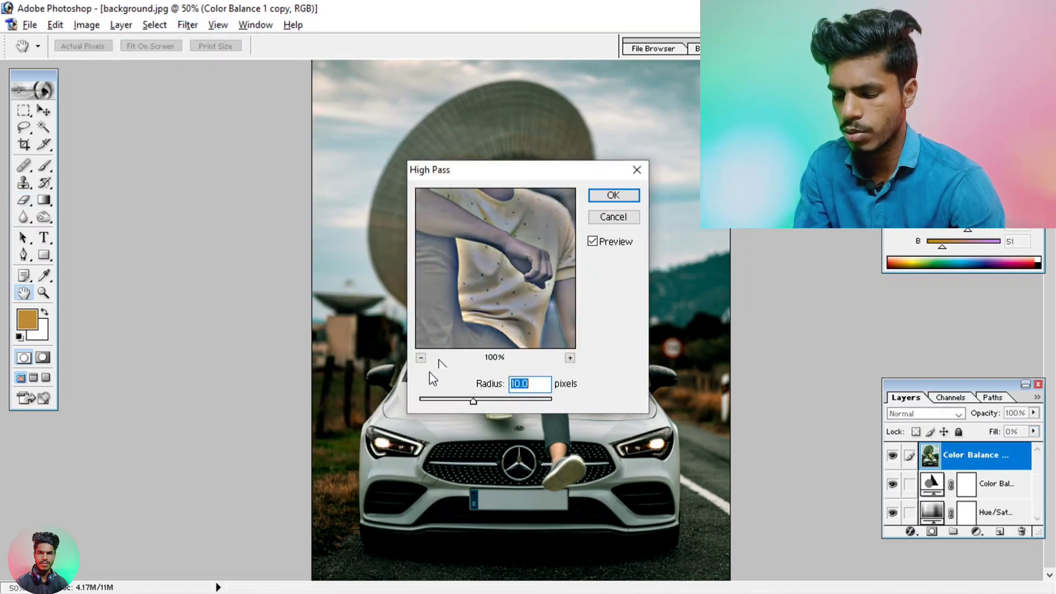
left_click_drag(467, 180, 767, 87)
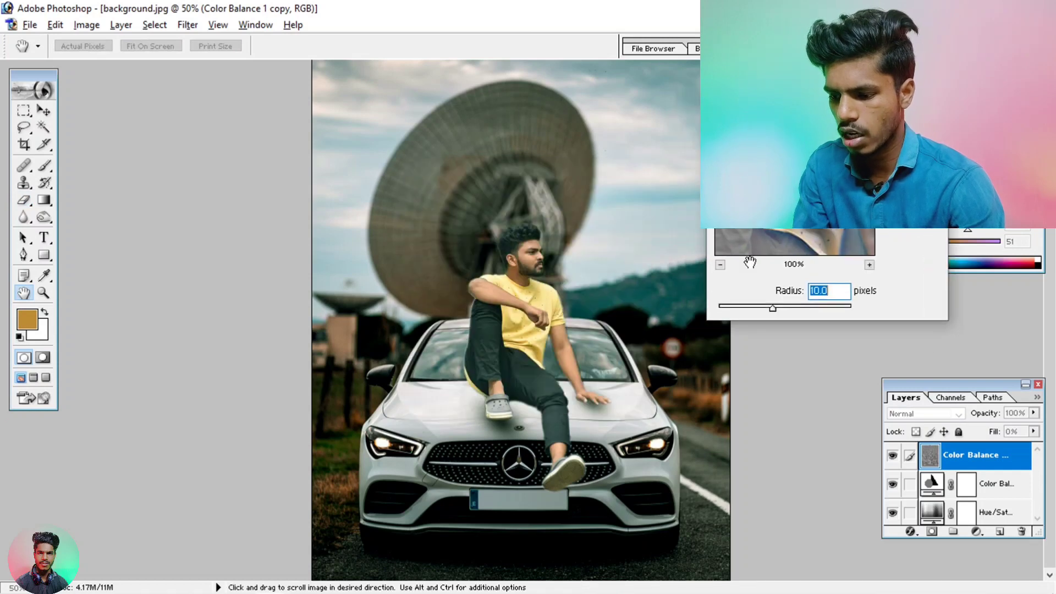
left_click_drag(757, 313, 735, 309)
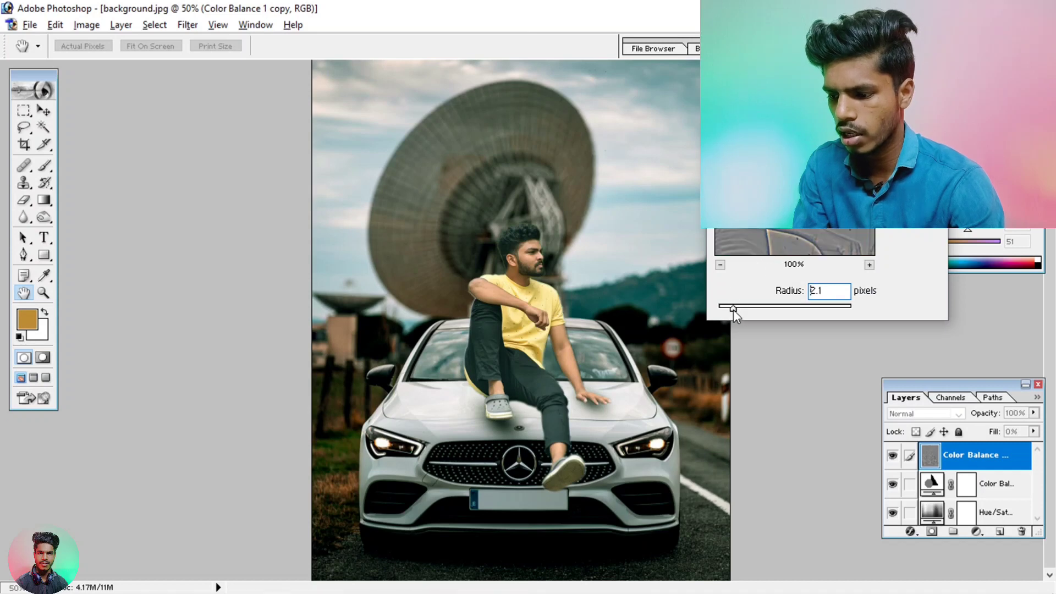
left_click_drag(734, 309, 726, 311)
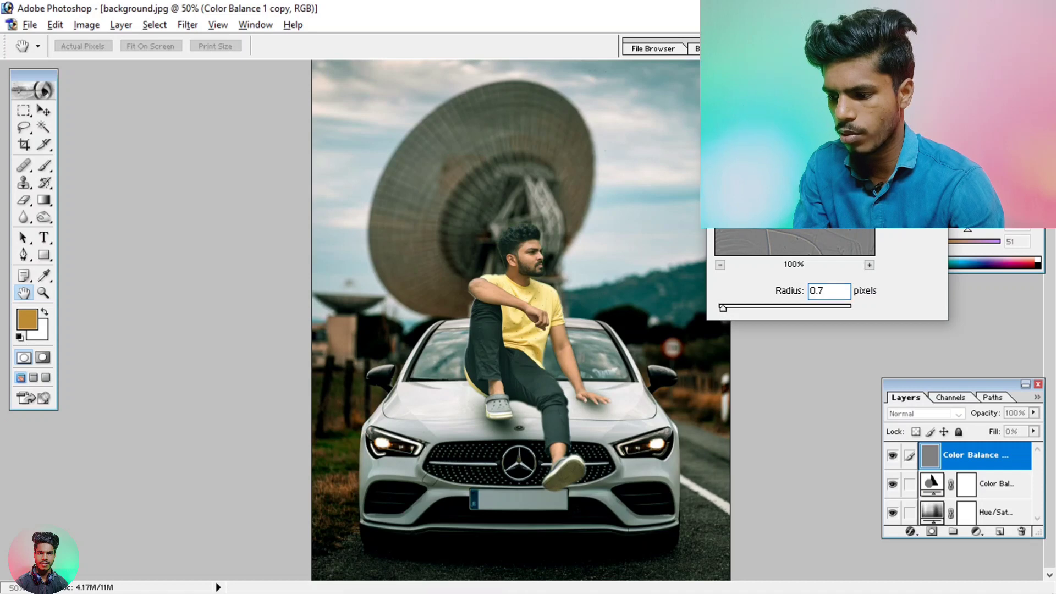
key("Return")
Set the High Pass layer to Overlay blend mode and zoom in on the man's face
key("e")
left_click(916, 414)
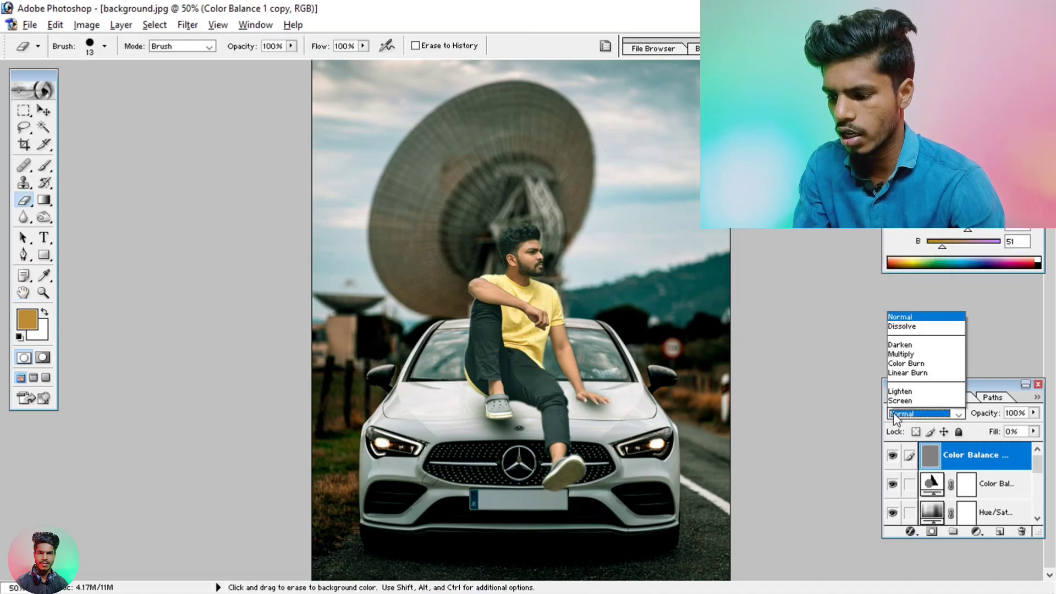
left_click(899, 281)
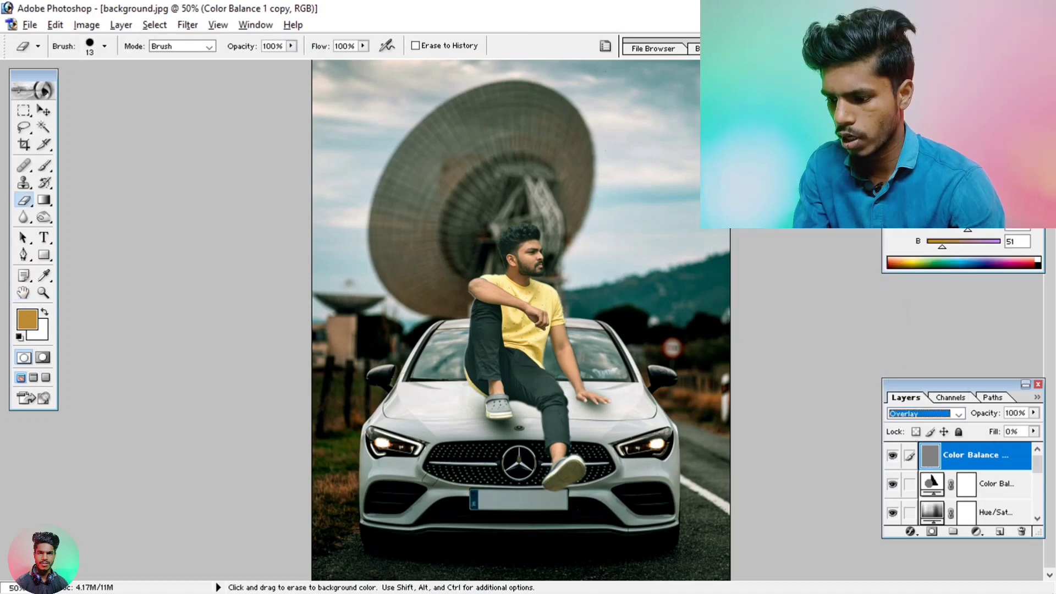
key("ctrl+plus")
key("ctrl+plus")
key("ctrl+plus")
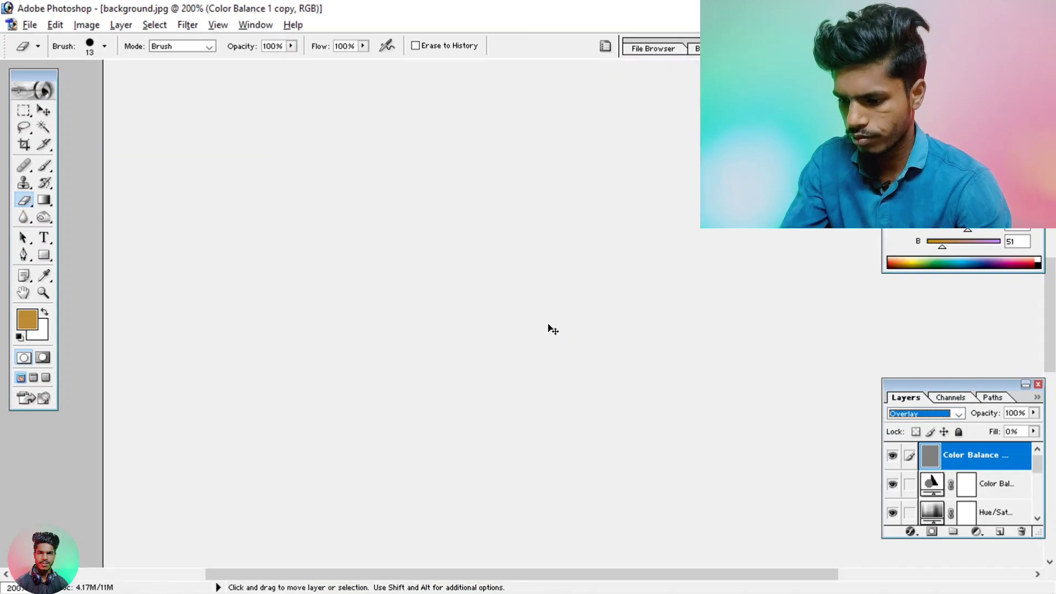
key("ctrl+plus")
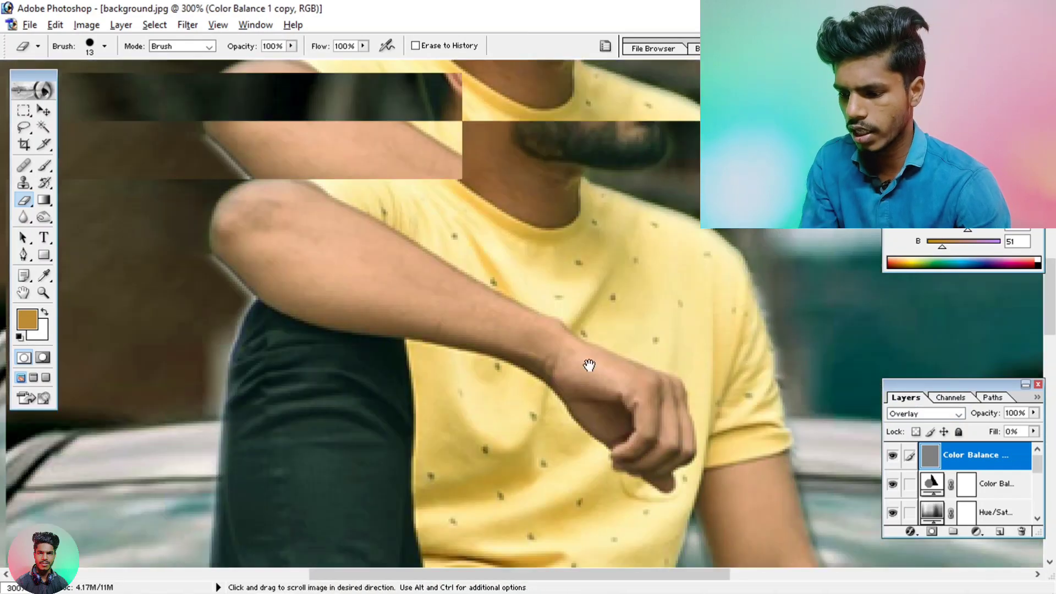
left_click_drag(573, 224, 583, 522)
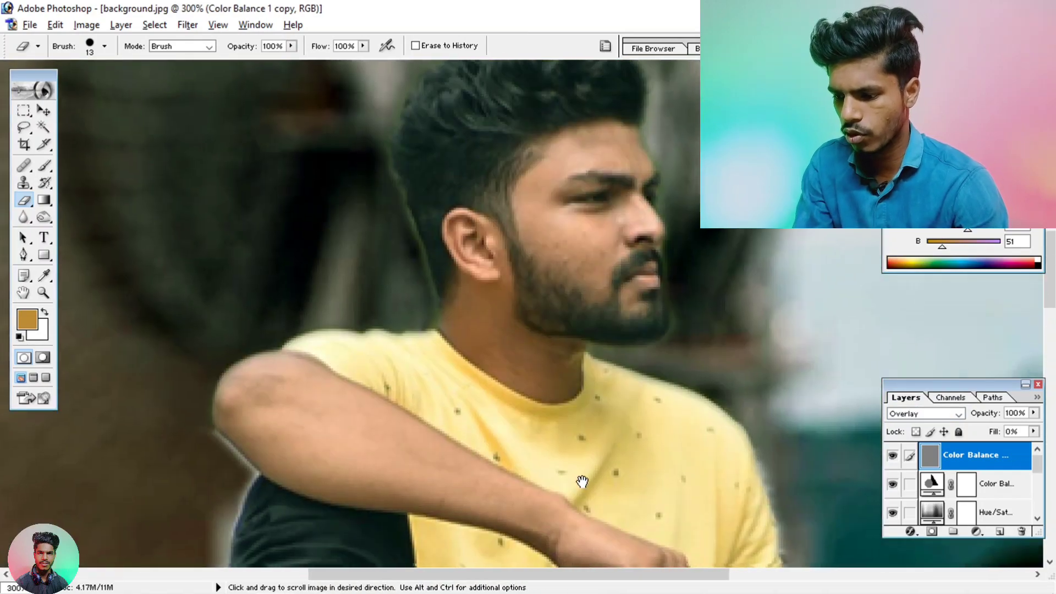
Raise the sharpening layer's fill to 100%, then hide it to compare before and after
left_click(1033, 432)
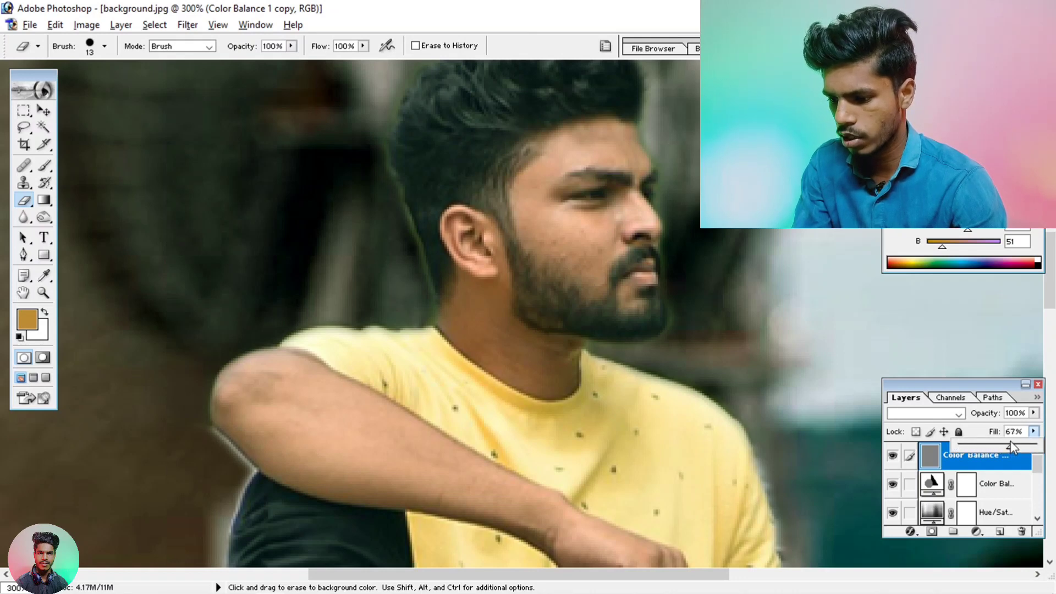
key("ctrl+minus")
key("ctrl+minus")
key("ctrl+minus")
key("ctrl+minus")
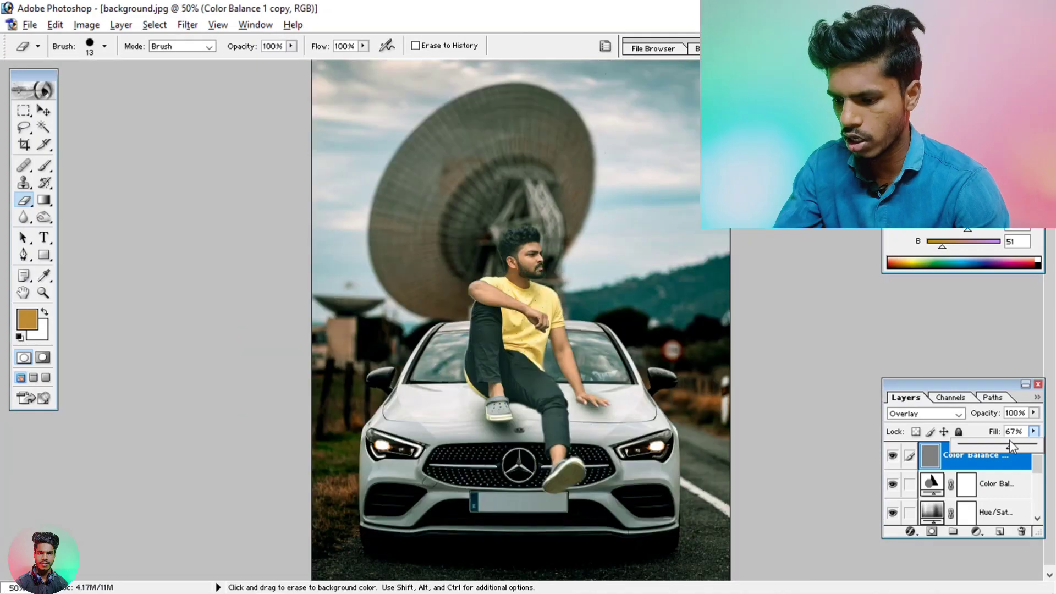
left_click(1028, 447)
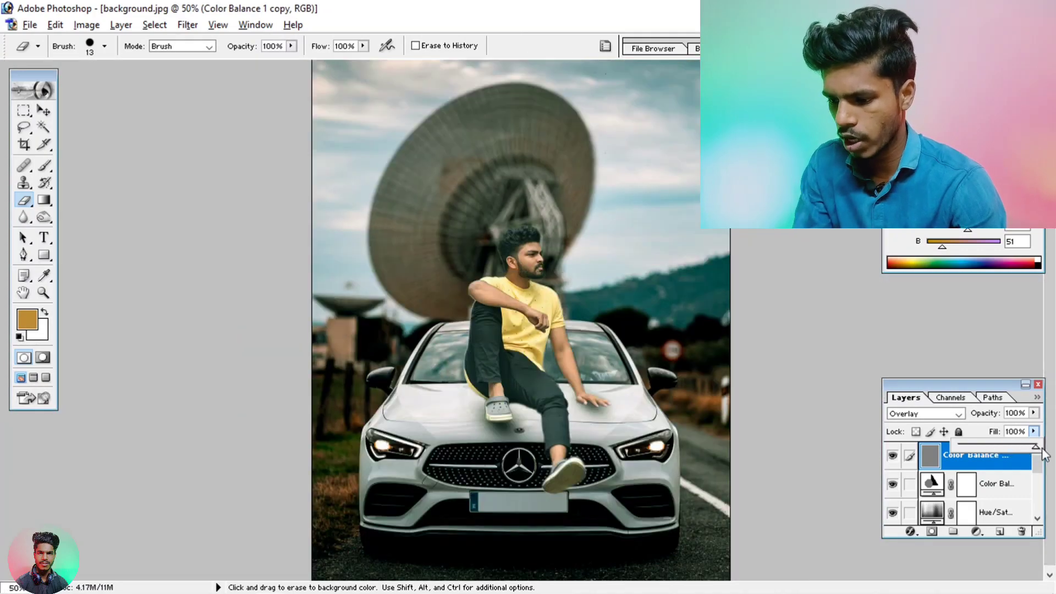
key("ctrl+plus")
key("ctrl+plus")
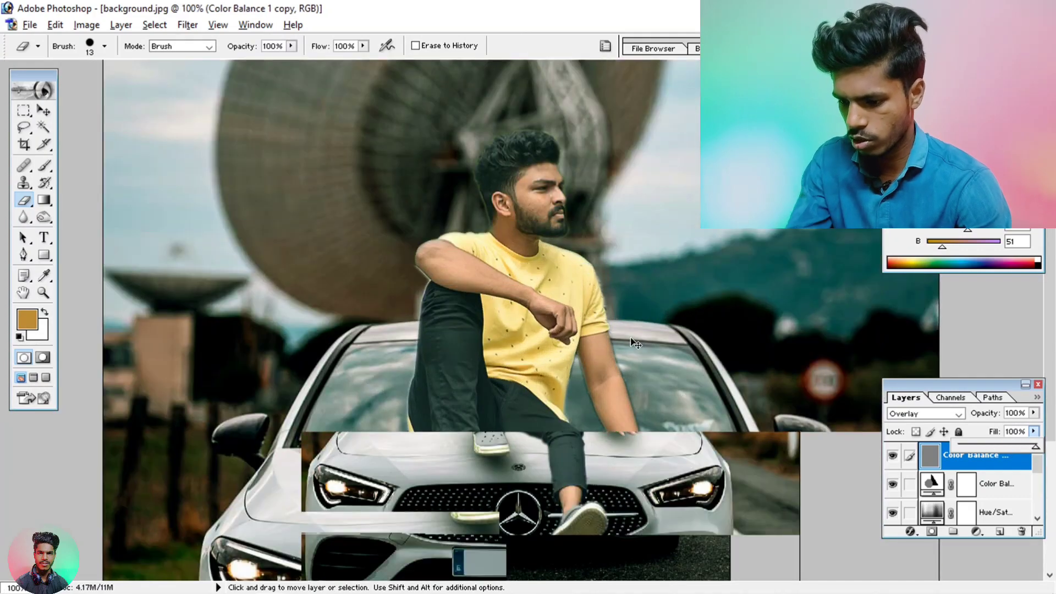
left_click(929, 425)
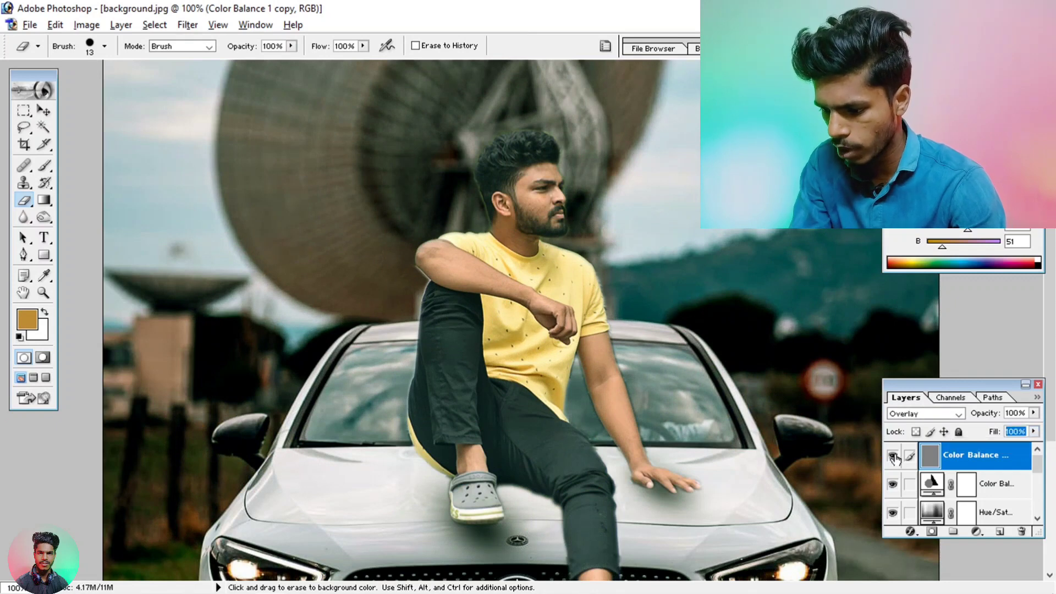
left_click(893, 456)
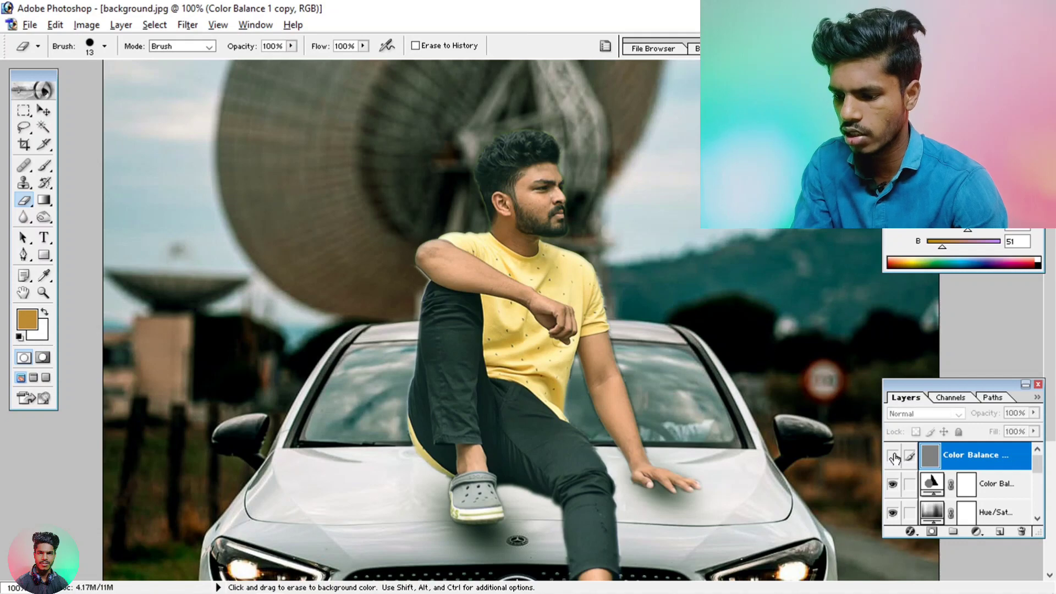
key("ctrl+minus")
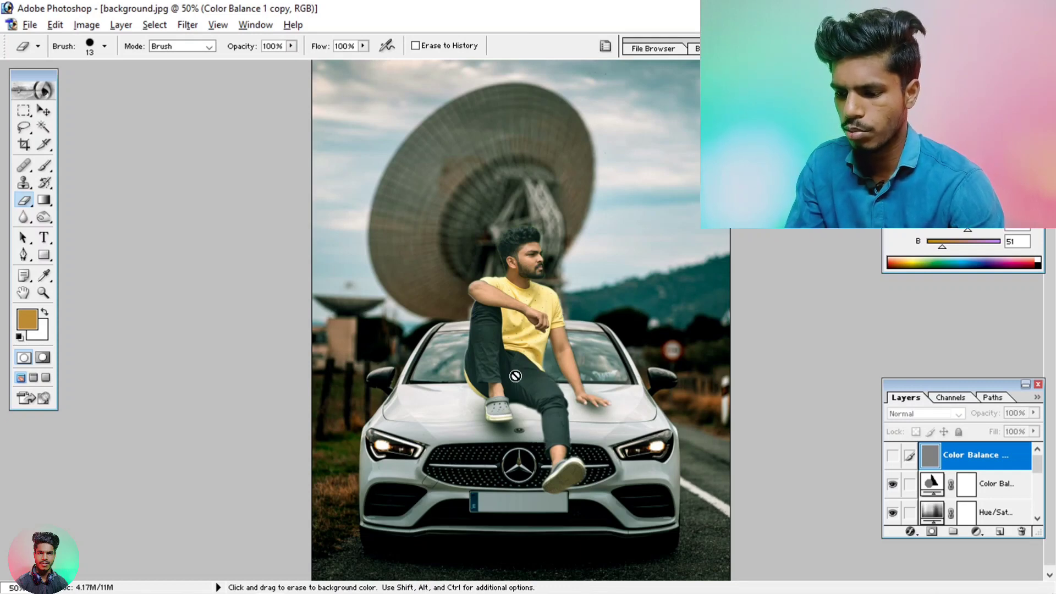
key("ctrl")
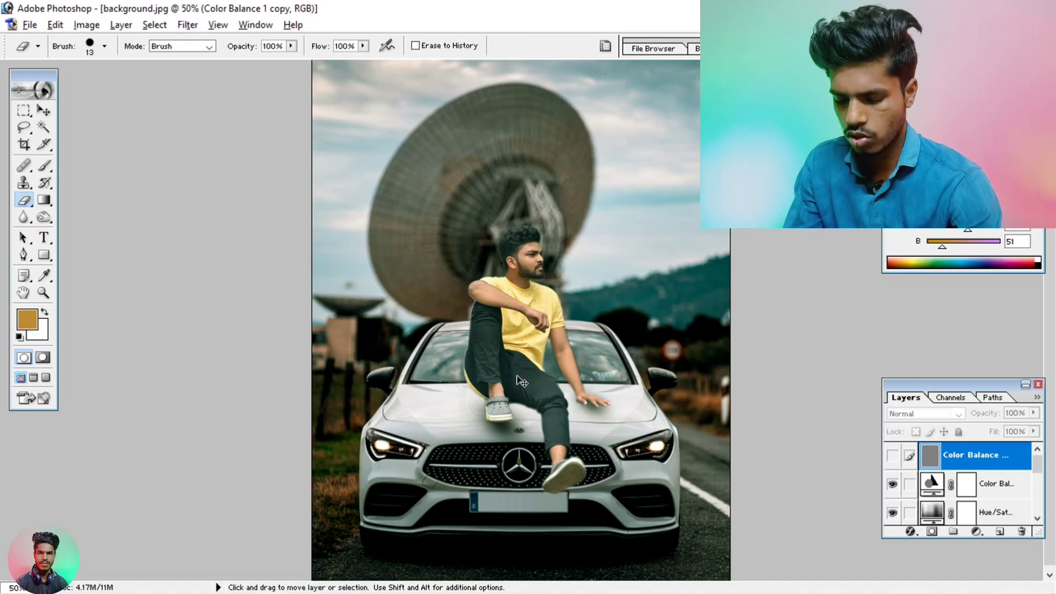
Save the composite to the Desktop as a JPEG with Quality 12 (Maximum)
key("ctrl+shift+s")
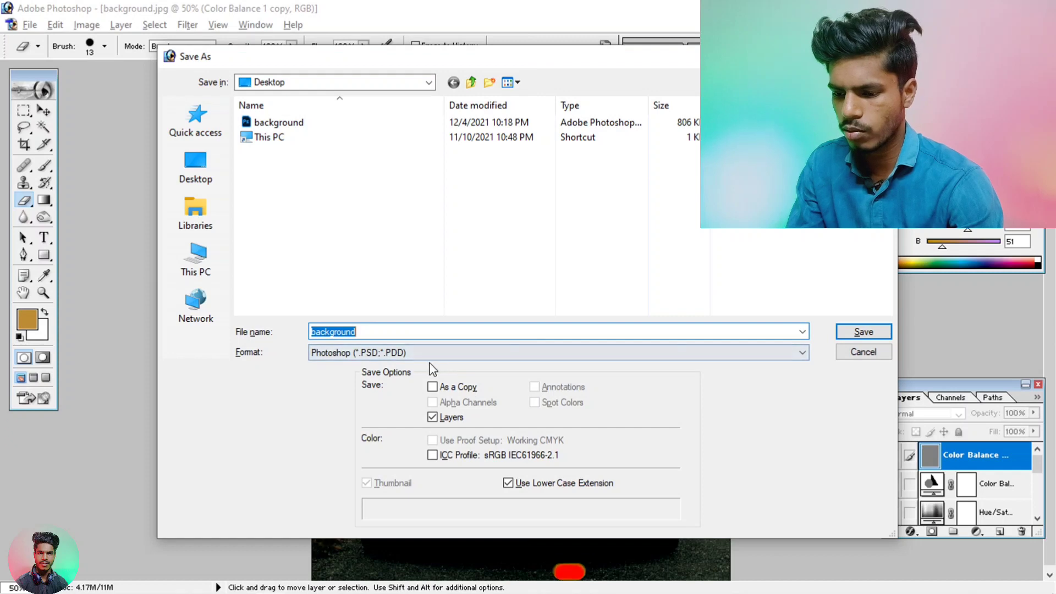
left_click(385, 353)
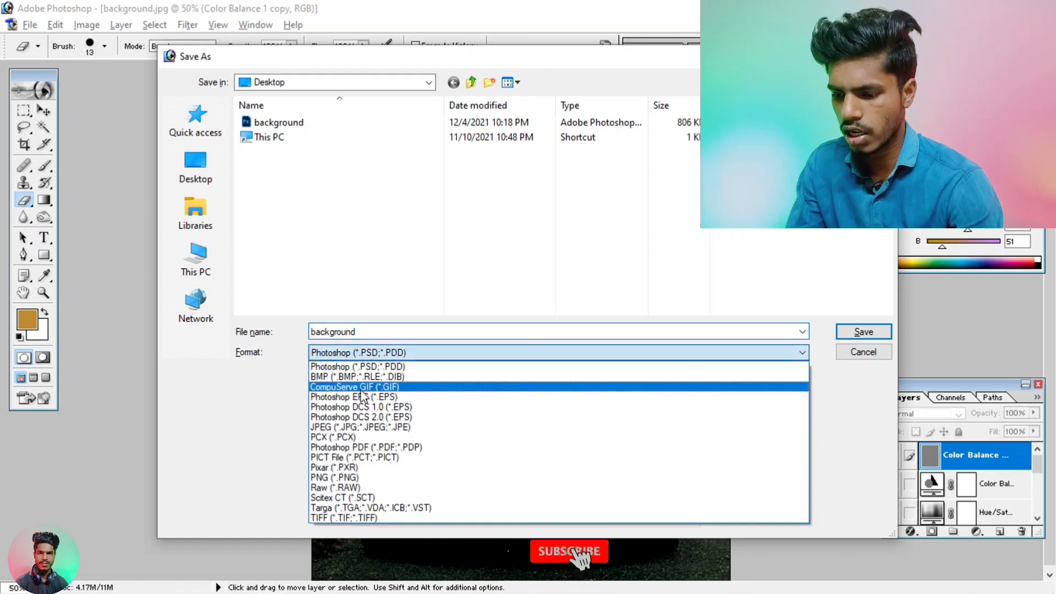
left_click(355, 426)
left_click(861, 332)
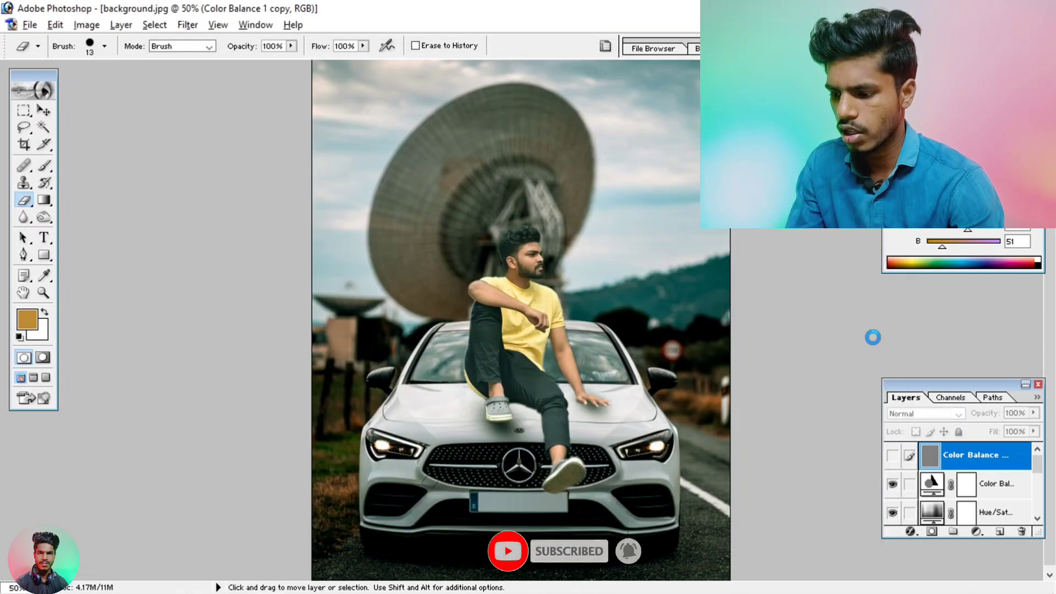
left_click_drag(463, 258, 549, 258)
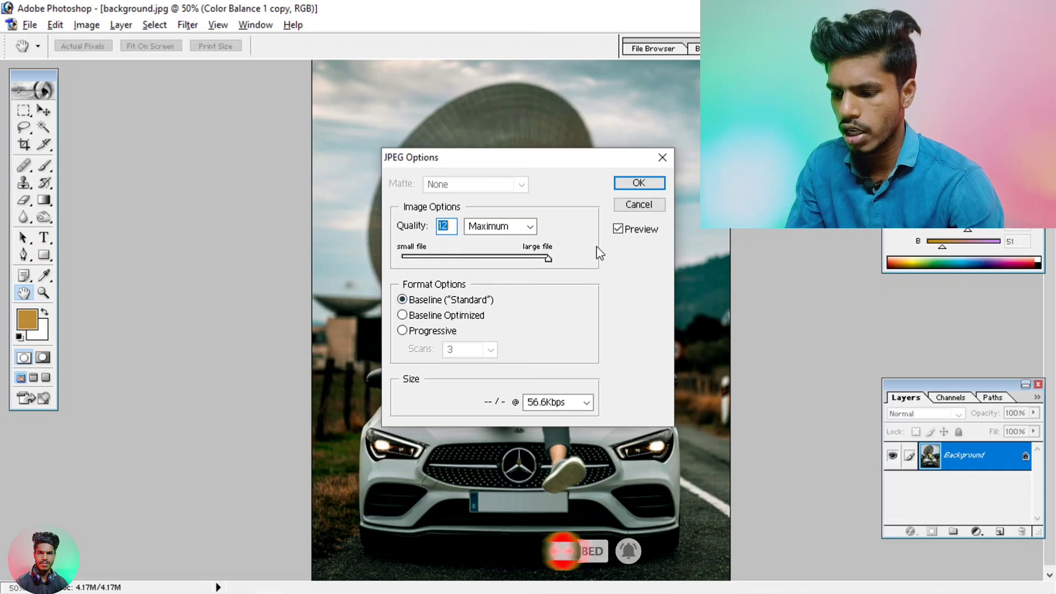
left_click(662, 157)
key("e")
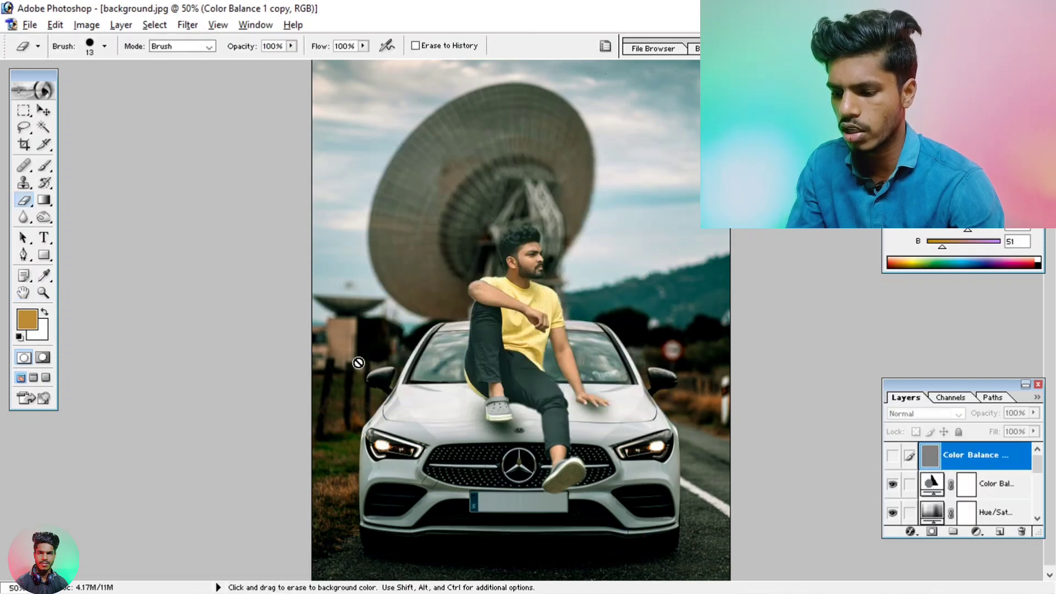